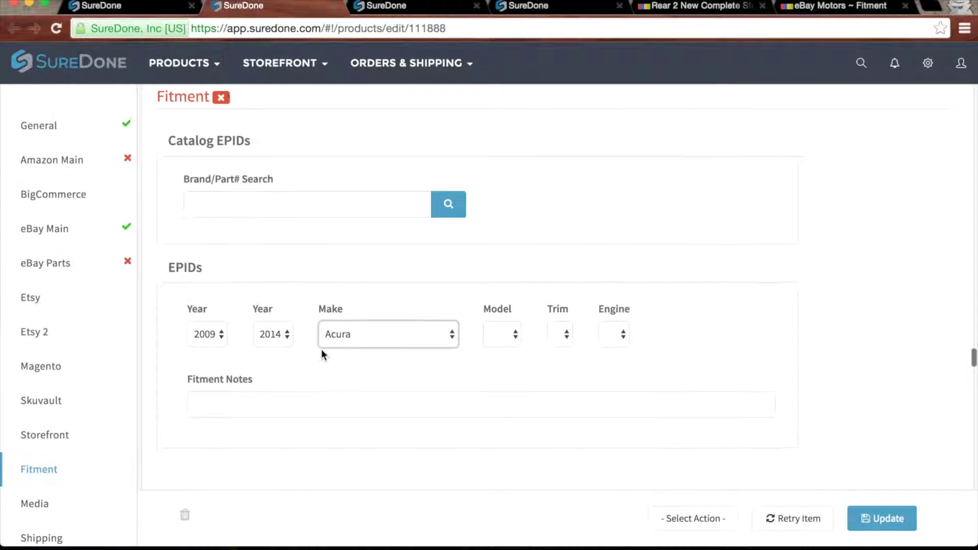
# View the channel settings listing ebayepid, ebaycatepids and fitnotes as fitment fields
pyautogui.scroll(-1, 321, 349)
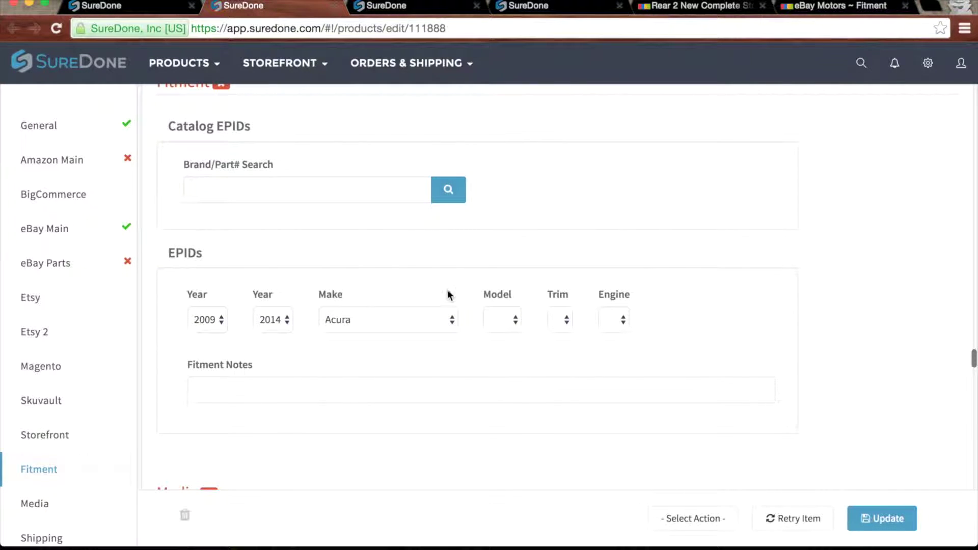
pyautogui.click(388, 5)
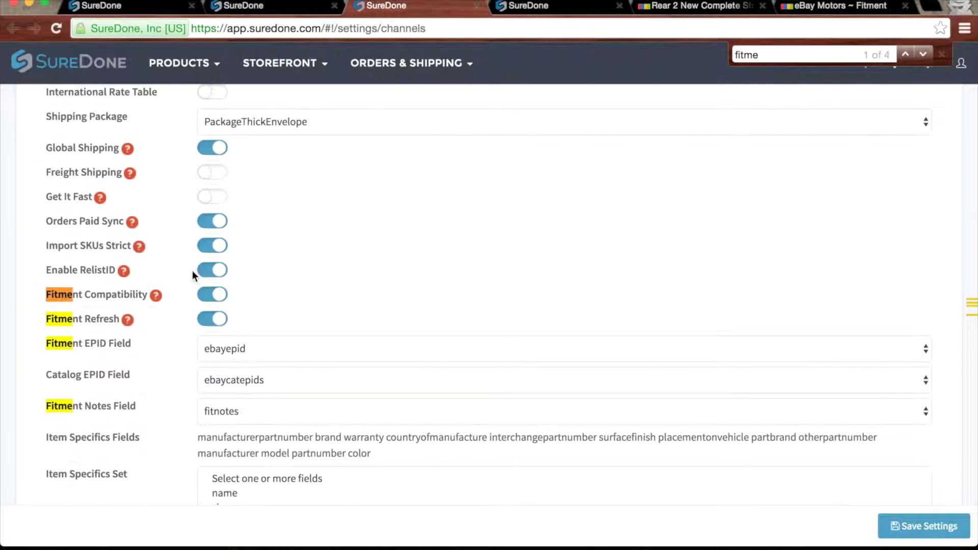
pyautogui.press('Escape')
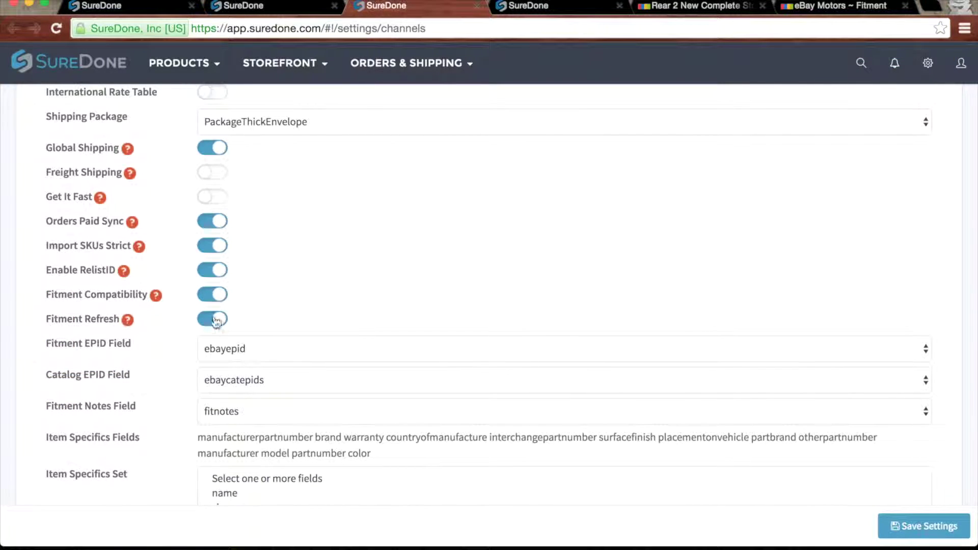
pyautogui.scroll(-2, 217, 332)
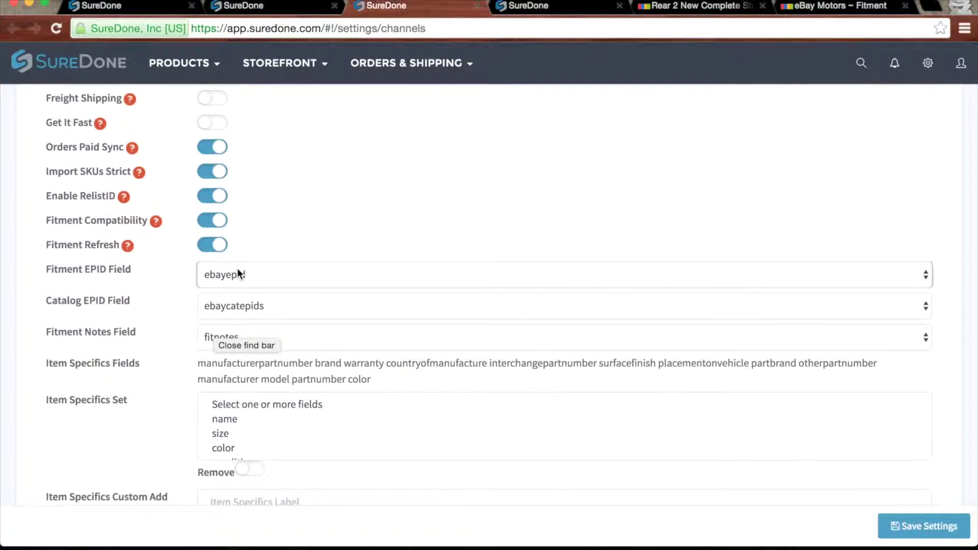
pyautogui.scroll(-2, 214, 288)
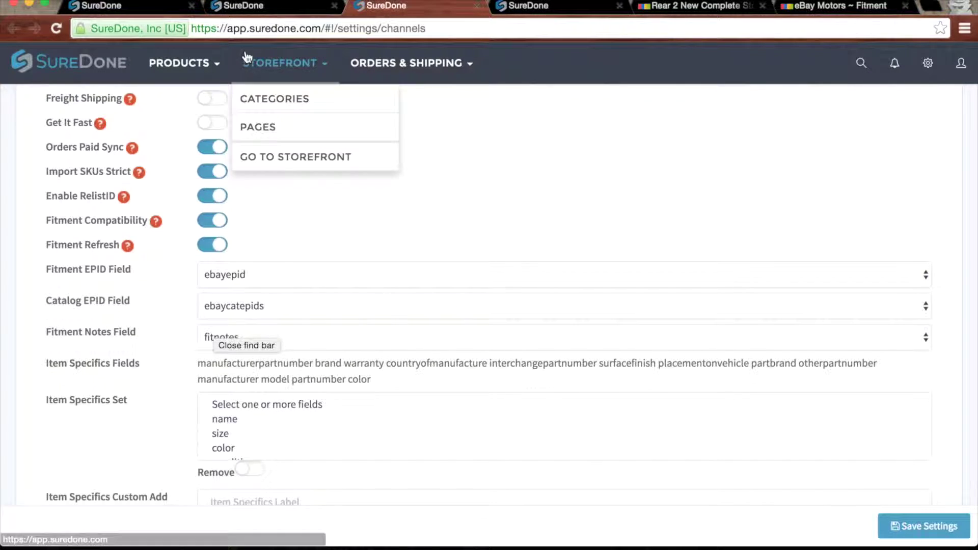
pyautogui.click(259, 8)
pyautogui.click(211, 320)
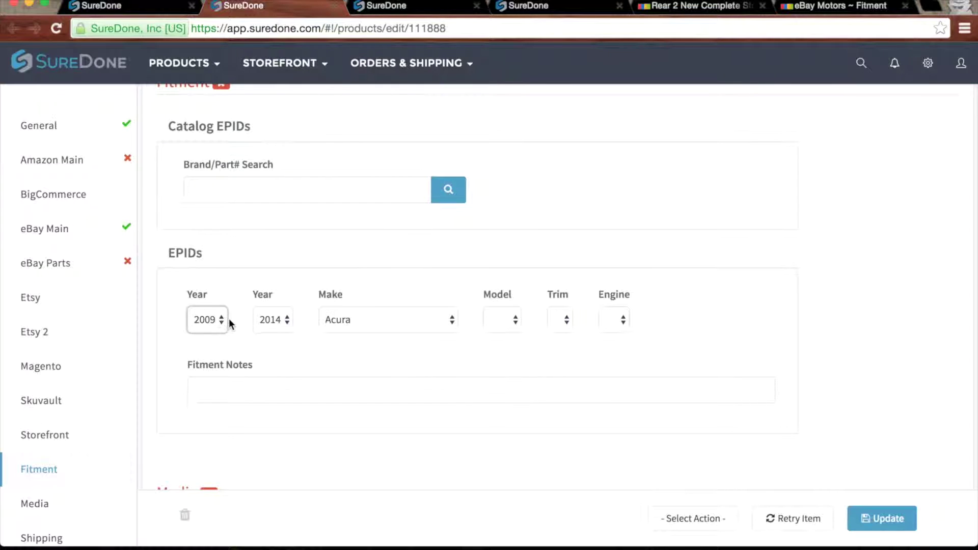
# Pick year 2010, make BMW and model Z4, then add the matching Z4 EPIDs
pyautogui.click(194, 317)
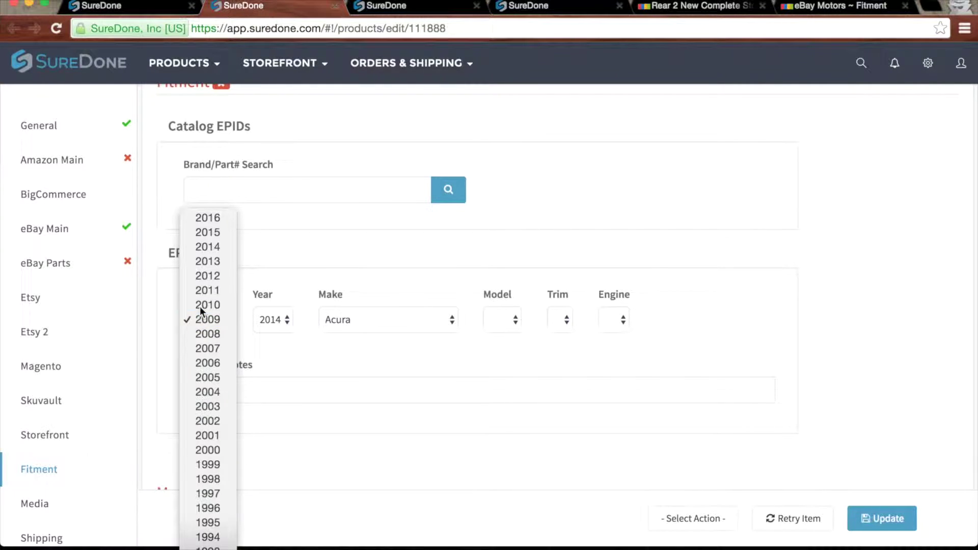
pyautogui.click(200, 307)
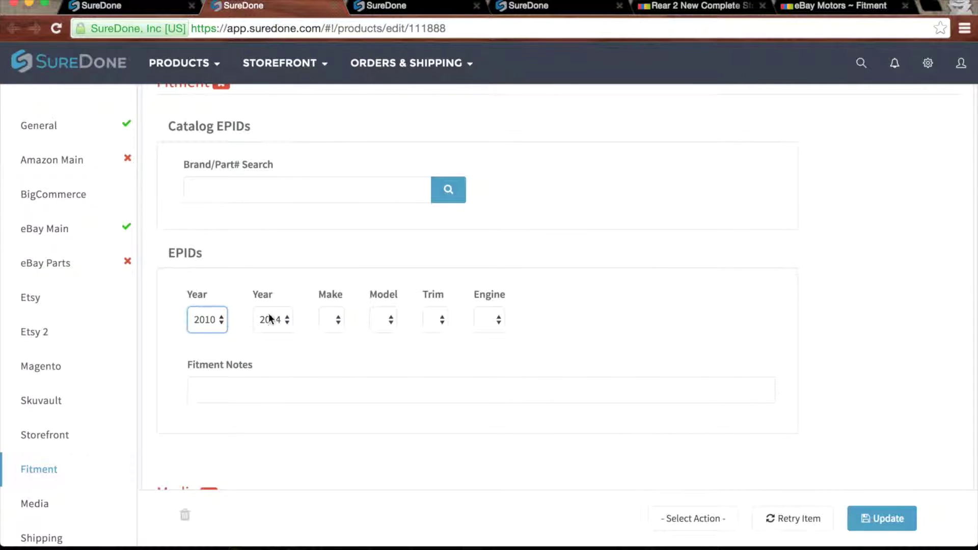
pyautogui.click(334, 320)
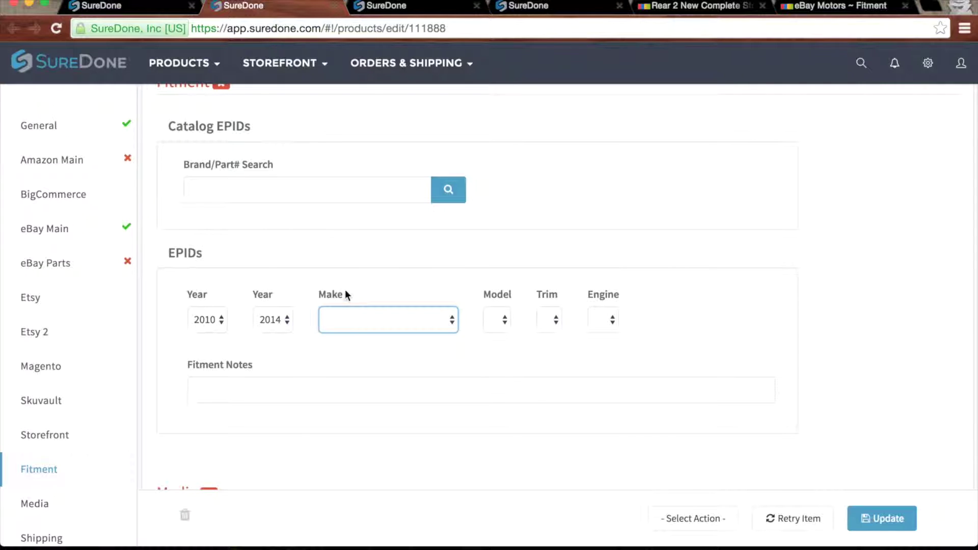
pyautogui.click(356, 320)
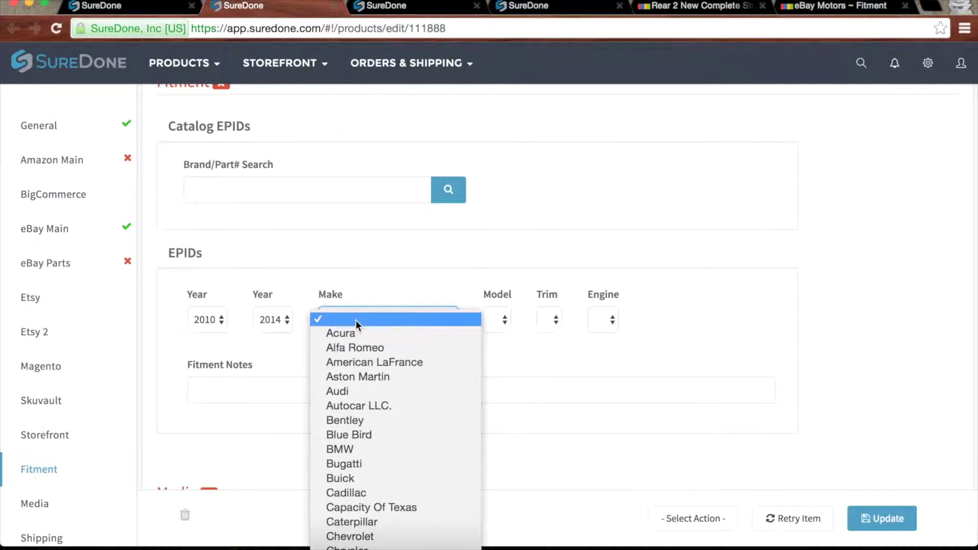
pyautogui.click(349, 452)
pyautogui.click(494, 313)
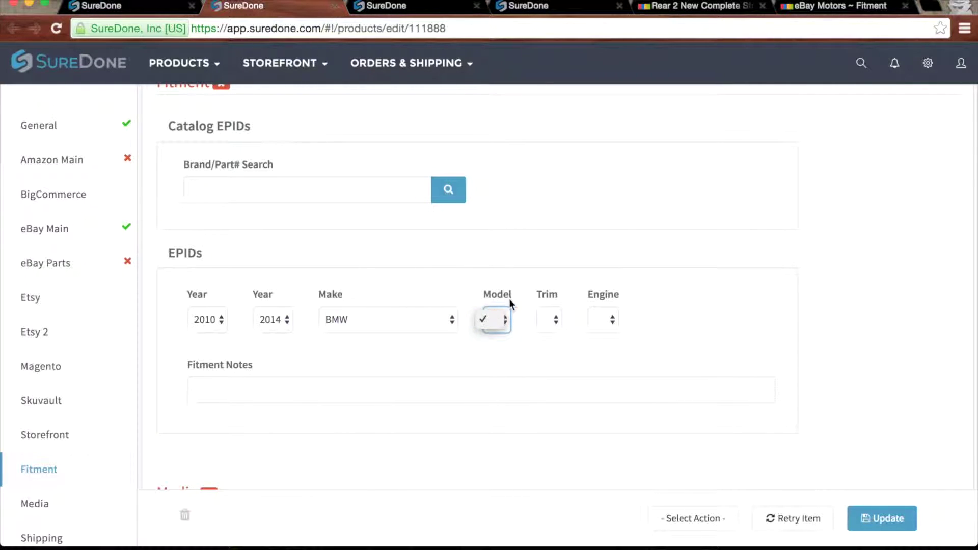
pyautogui.click(505, 316)
pyautogui.scroll(-10, 506, 507)
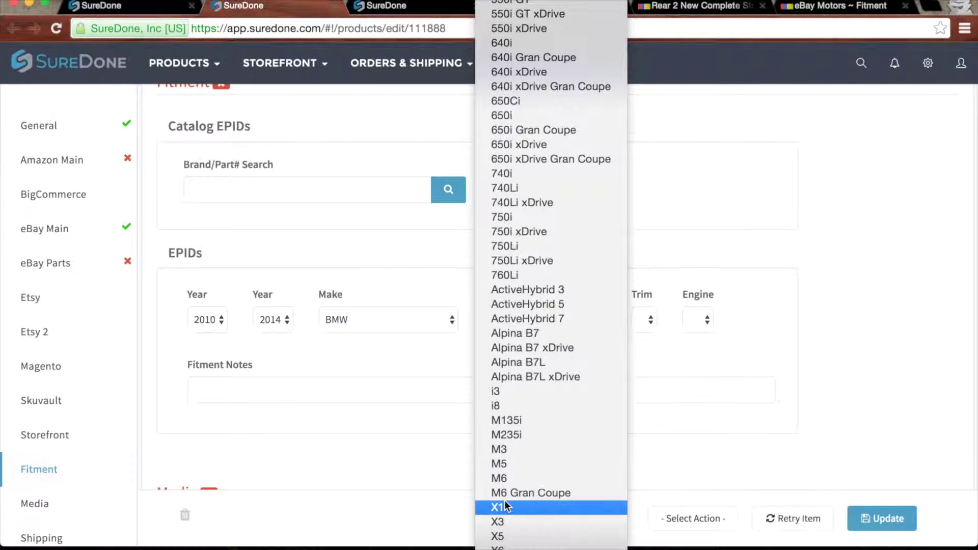
pyautogui.click(775, 397)
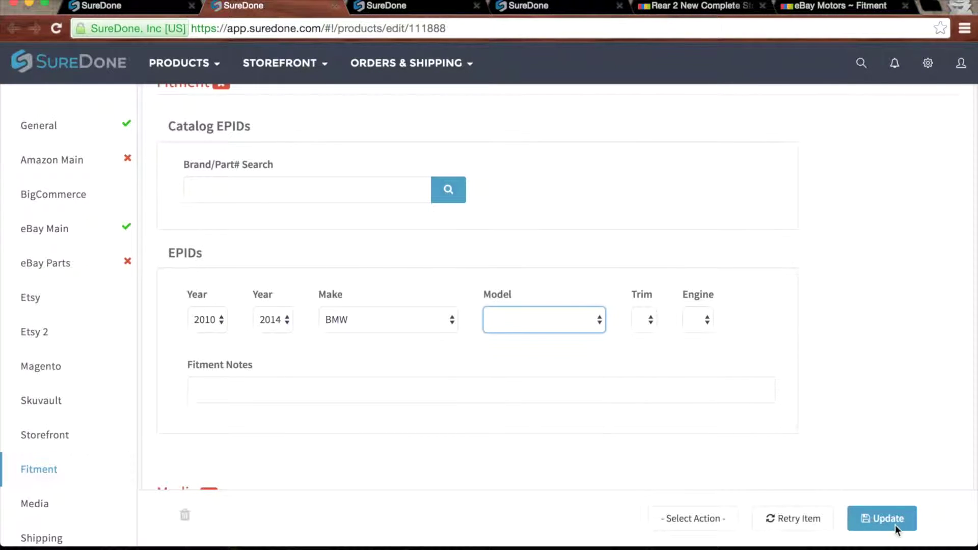
pyautogui.press('z')
pyautogui.click(206, 426)
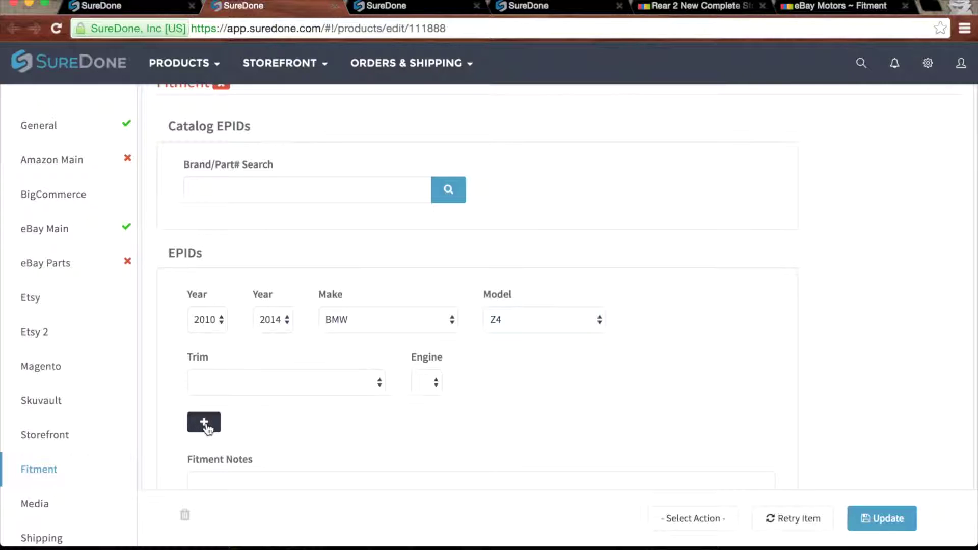
# Try the M Sport Convertible 2-Door trim with the 3.0L 2979CC turbocharged engine
pyautogui.scroll(-5, 320, 345)
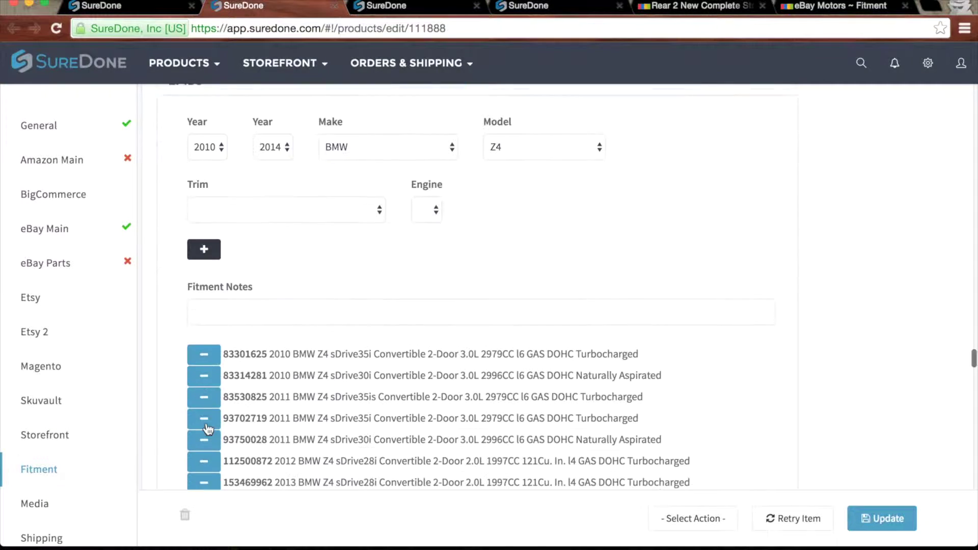
pyautogui.scroll(2, 322, 251)
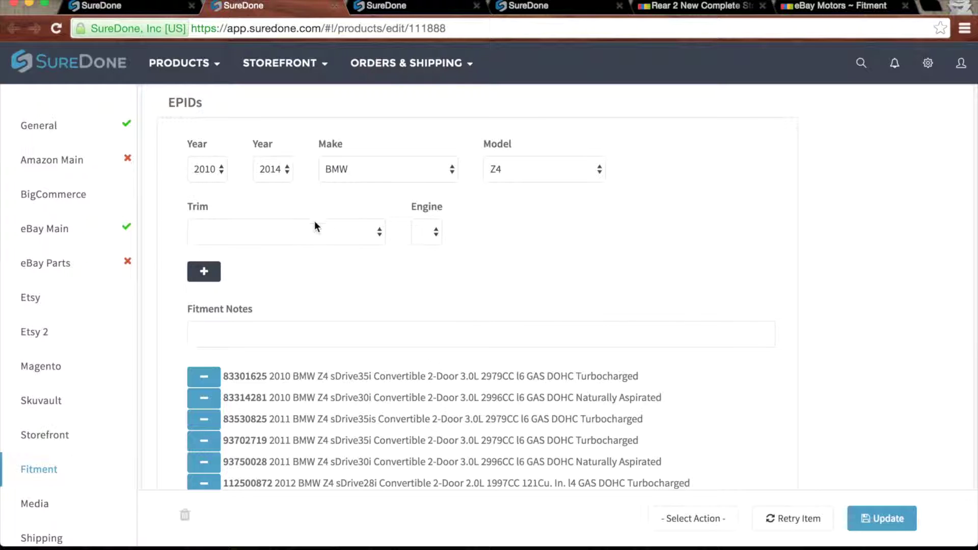
pyautogui.click(315, 225)
pyautogui.press('Escape')
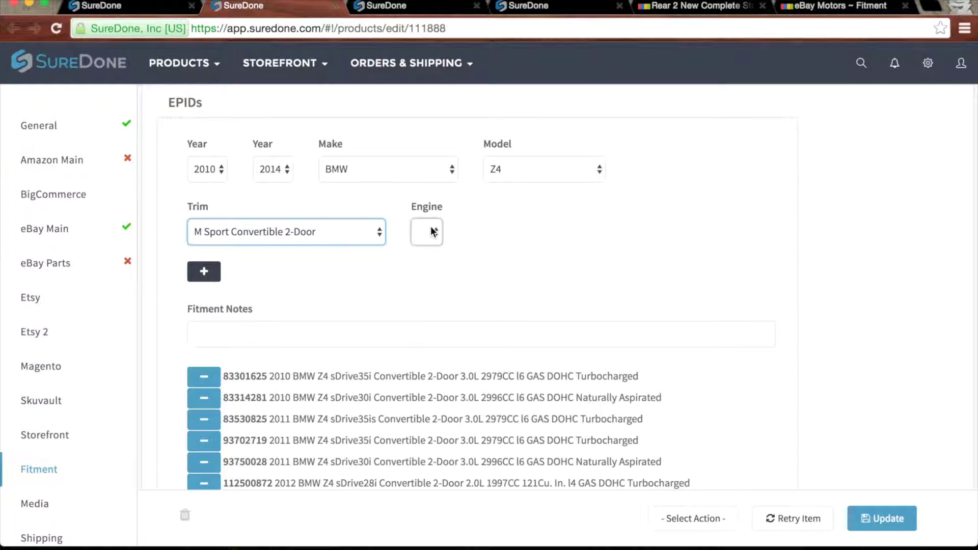
pyautogui.click(430, 232)
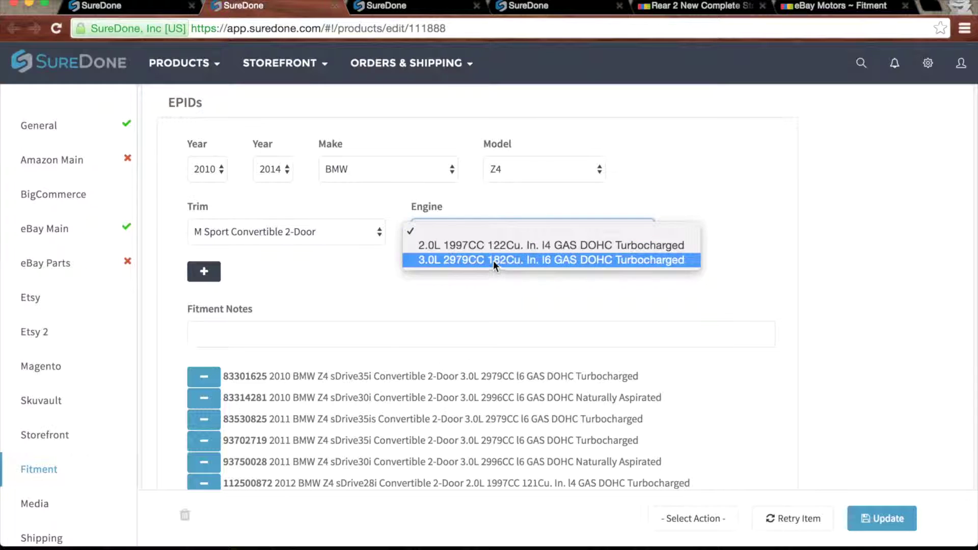
pyautogui.click(493, 259)
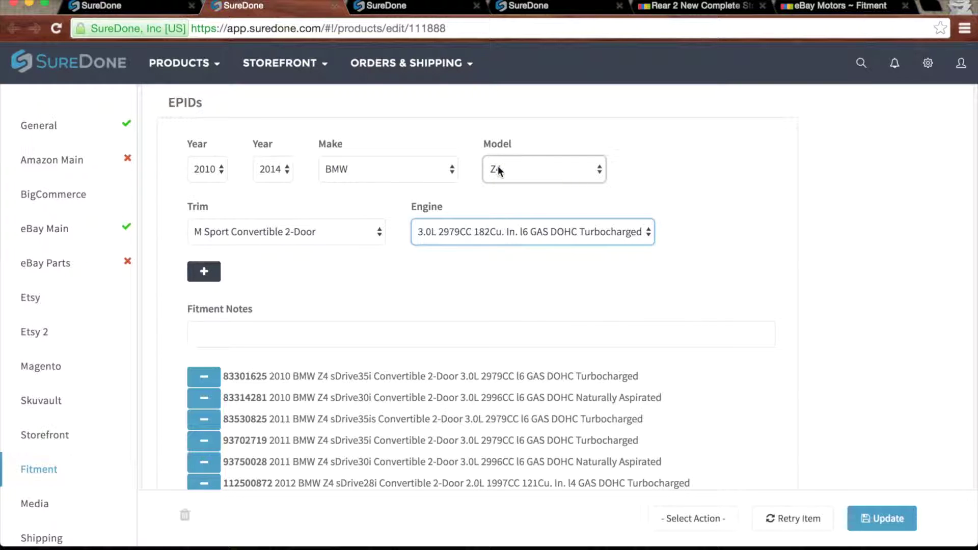
# Switch the trim to sDrive28i Convertible 2-Door, leaving its engine unselected
pyautogui.scroll(-1, 444, 426)
pyautogui.scroll(2, 445, 426)
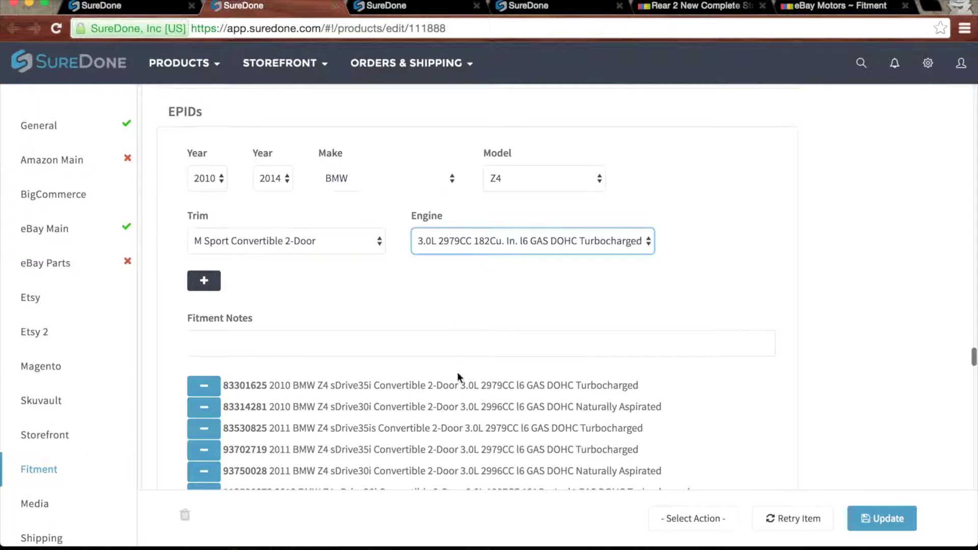
pyautogui.click(604, 242)
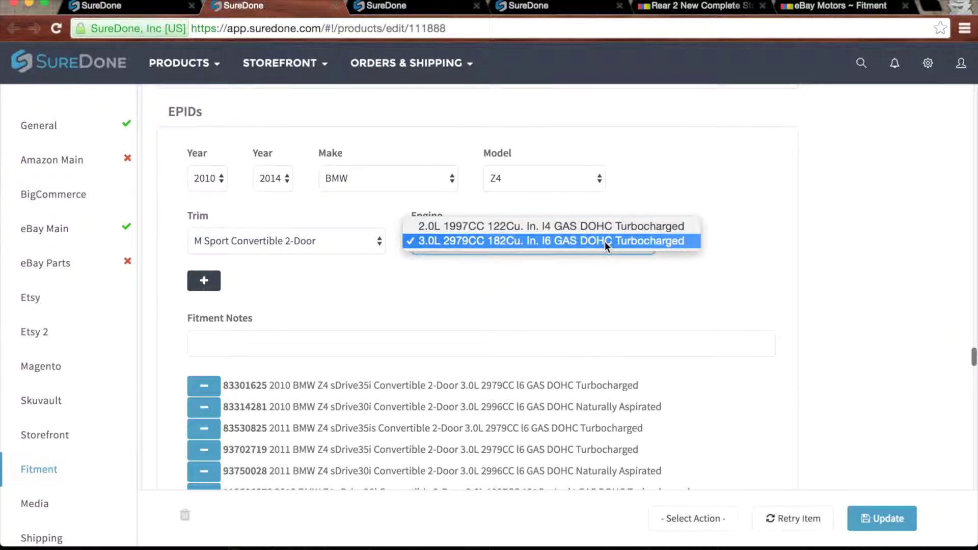
pyautogui.click(268, 256)
pyautogui.click(268, 244)
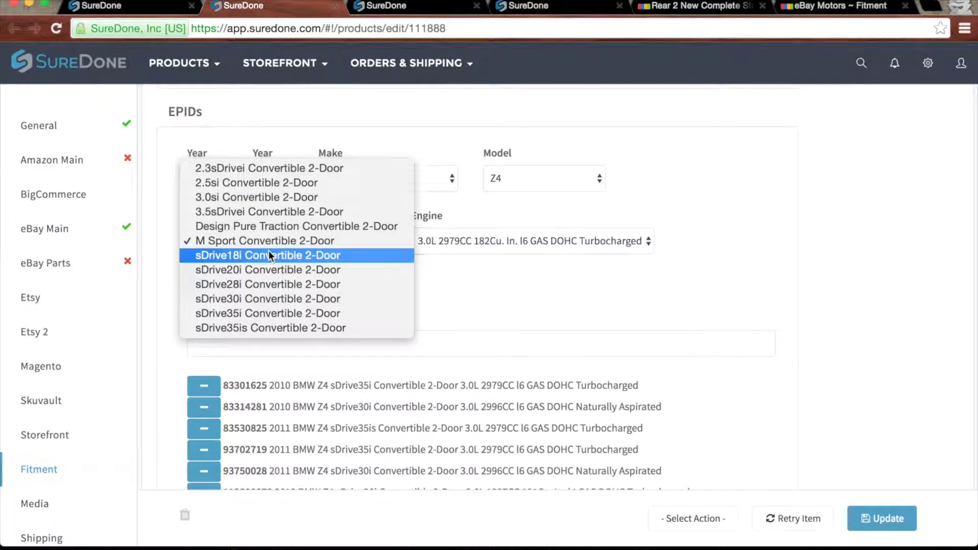
pyautogui.click(270, 282)
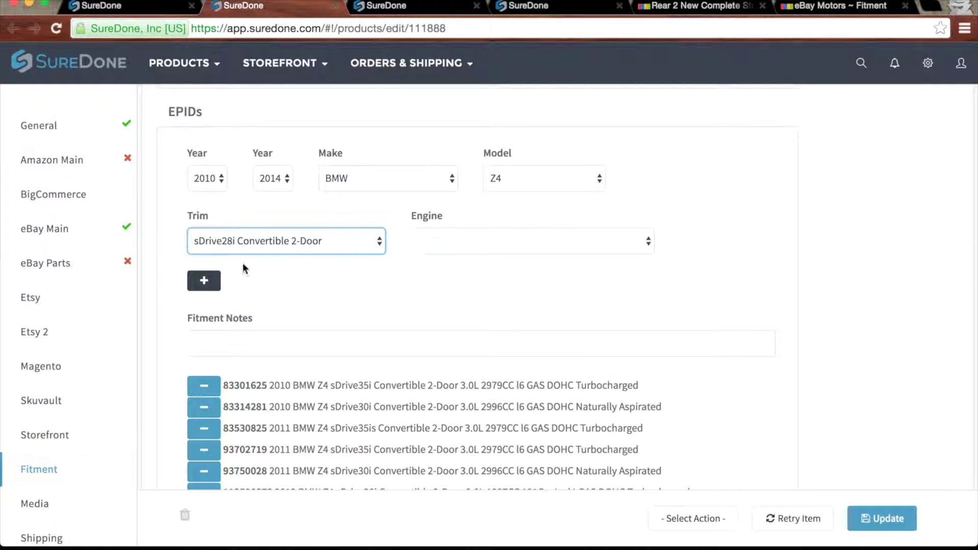
pyautogui.click(479, 236)
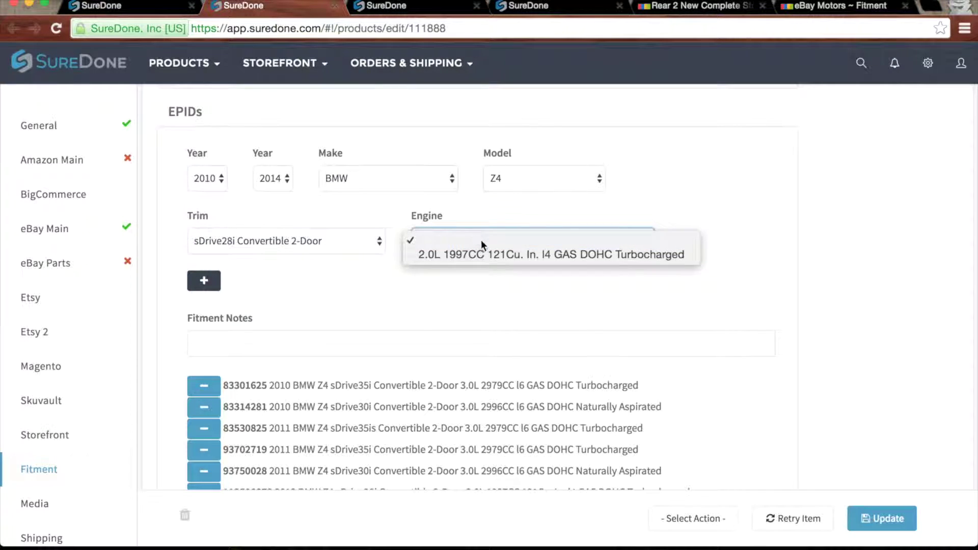
pyautogui.click(323, 240)
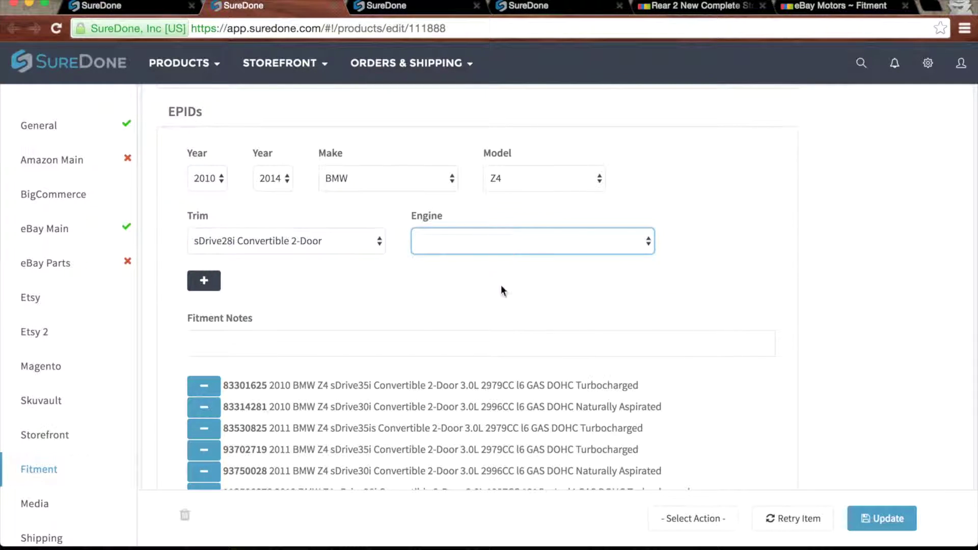
# Page forward through the Z4 fitment list to page 4/4
pyautogui.scroll(-5, 513, 334)
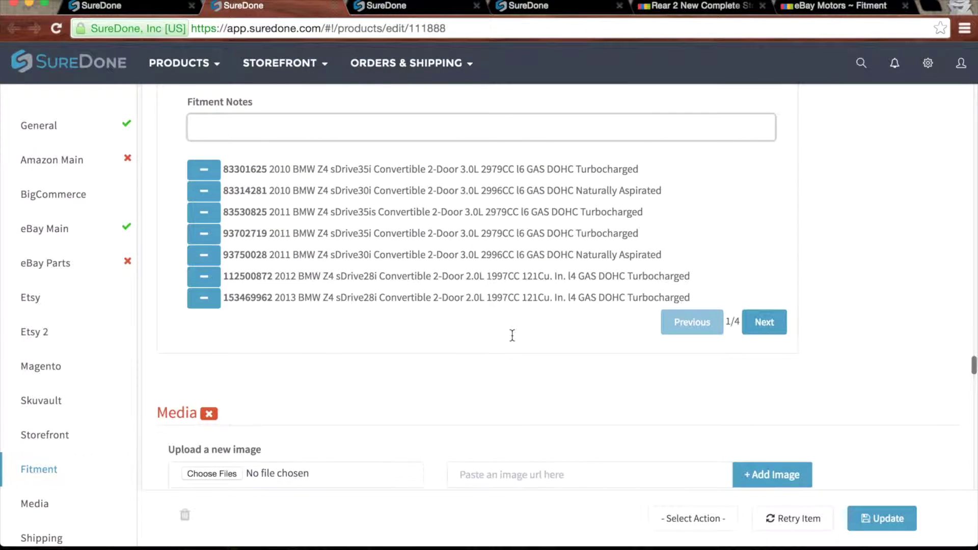
pyautogui.click(771, 323)
pyautogui.click(771, 323)
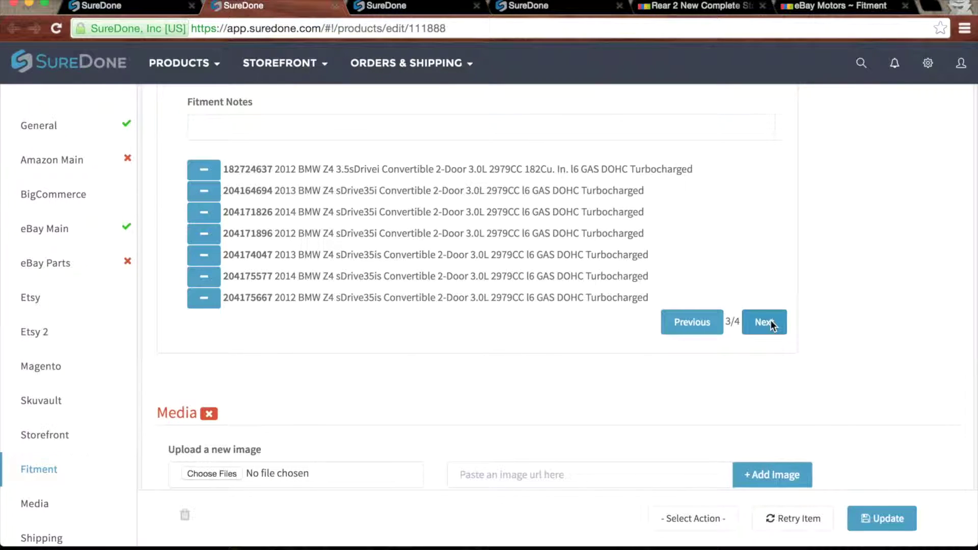
pyautogui.click(771, 323)
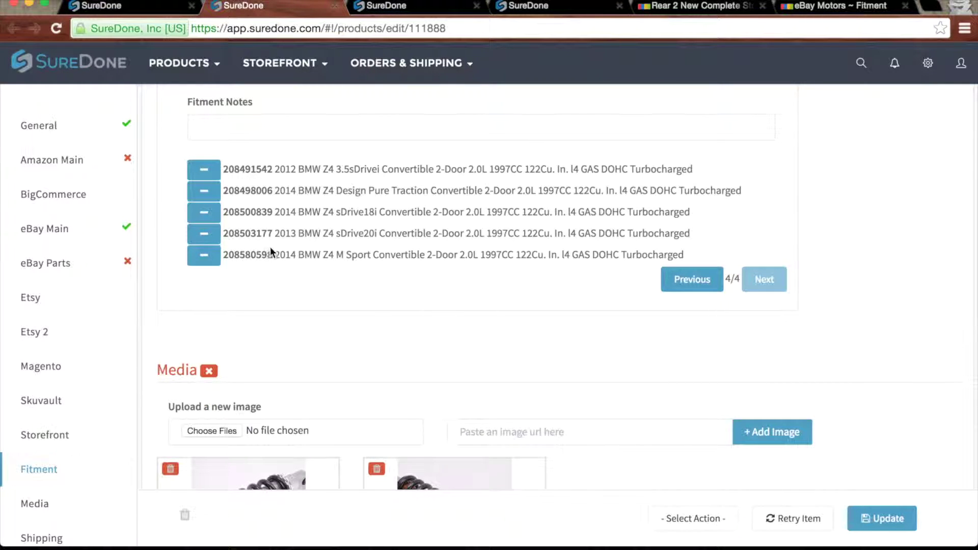
# Highlight the last entry's EPID and description, the 2014 Z4 M Sport 2.0L turbocharged
pyautogui.moveTo(239, 257); pyautogui.dragTo(223, 259)
pyautogui.moveTo(278, 264); pyautogui.dragTo(697, 259)
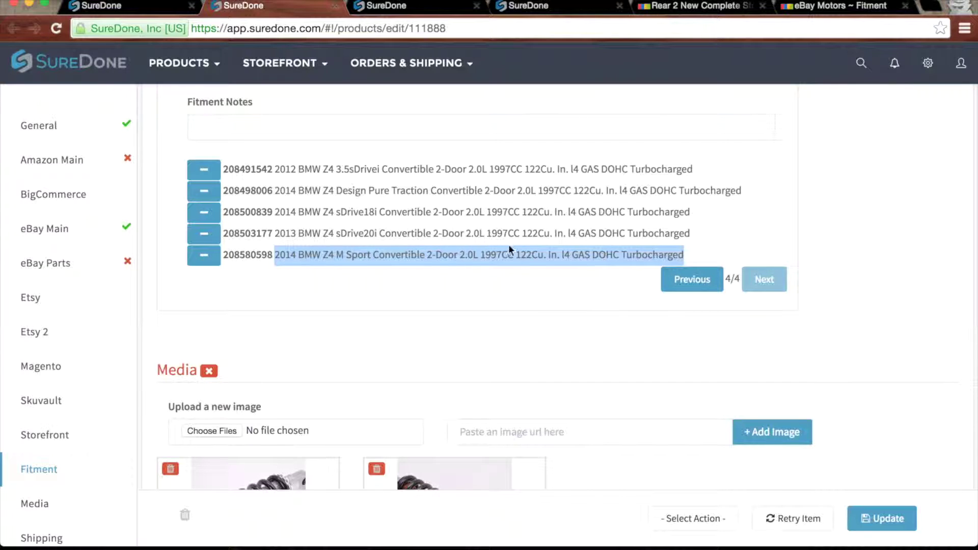
pyautogui.scroll(1, 408, 240)
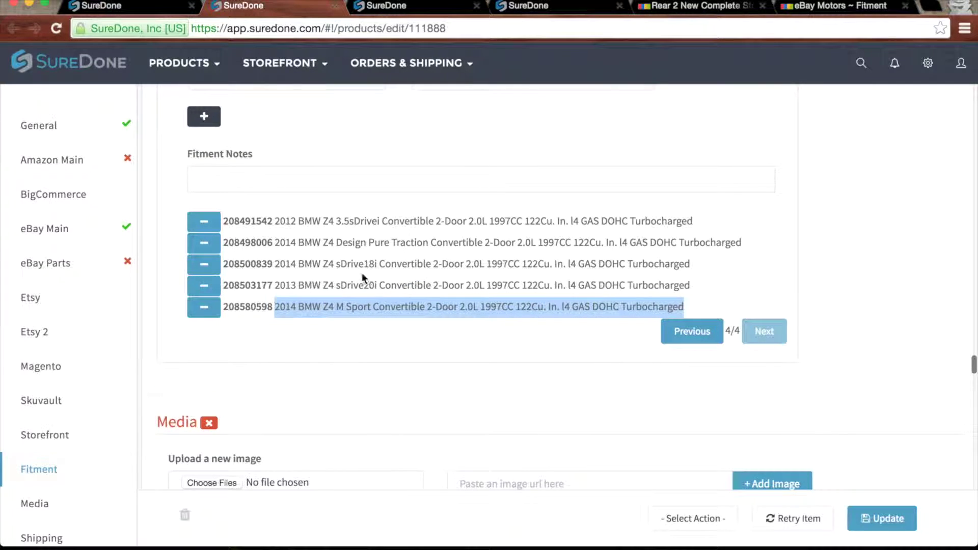
pyautogui.scroll(1, 328, 305)
pyautogui.scroll(1, 329, 306)
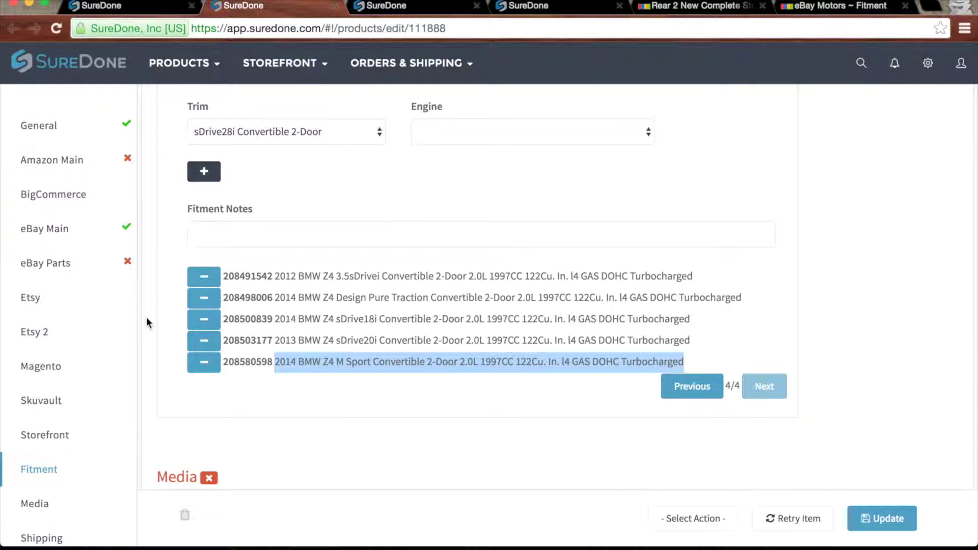
# Remove EPIDs 208503177 and 208500839 from the fitment list, then return to page 1/4
pyautogui.click(204, 341)
pyautogui.click(204, 319)
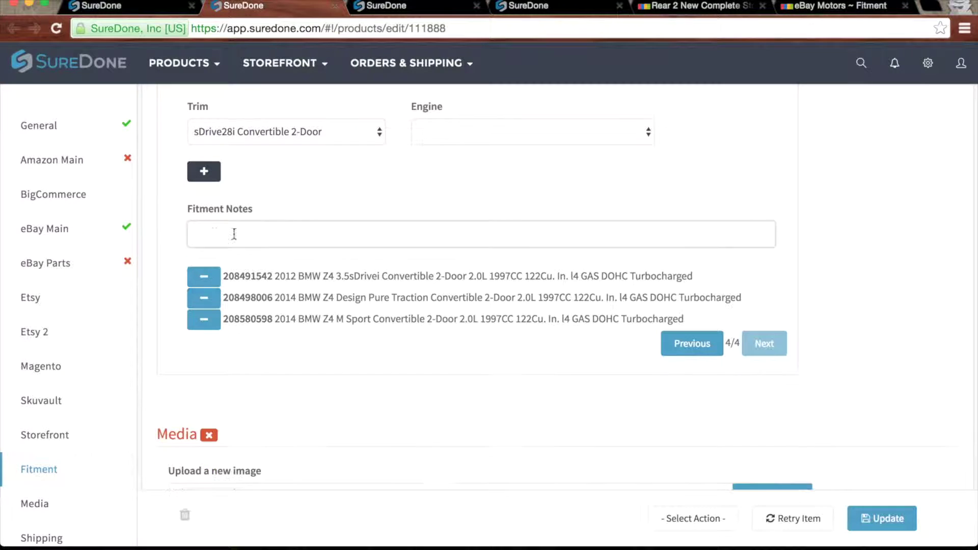
pyautogui.click(715, 345)
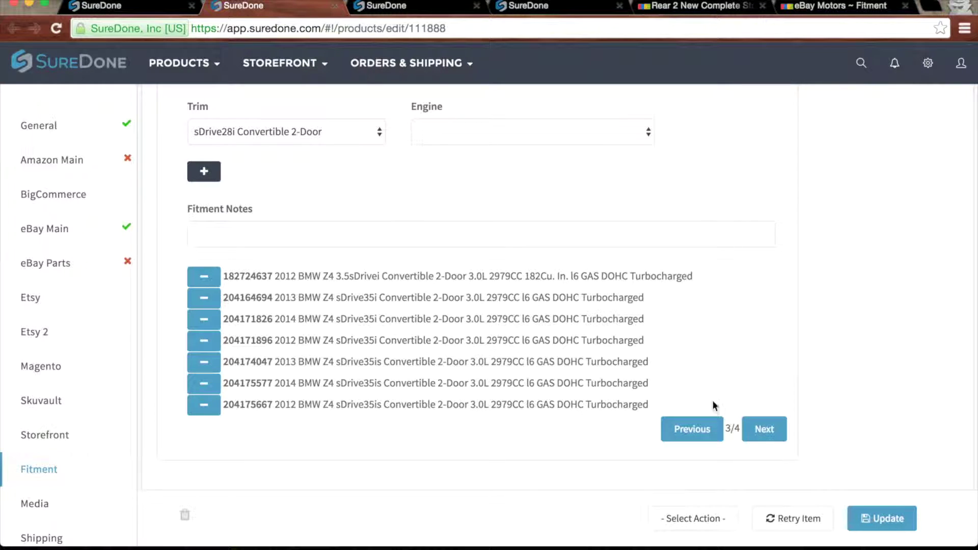
pyautogui.click(708, 430)
pyautogui.click(708, 430)
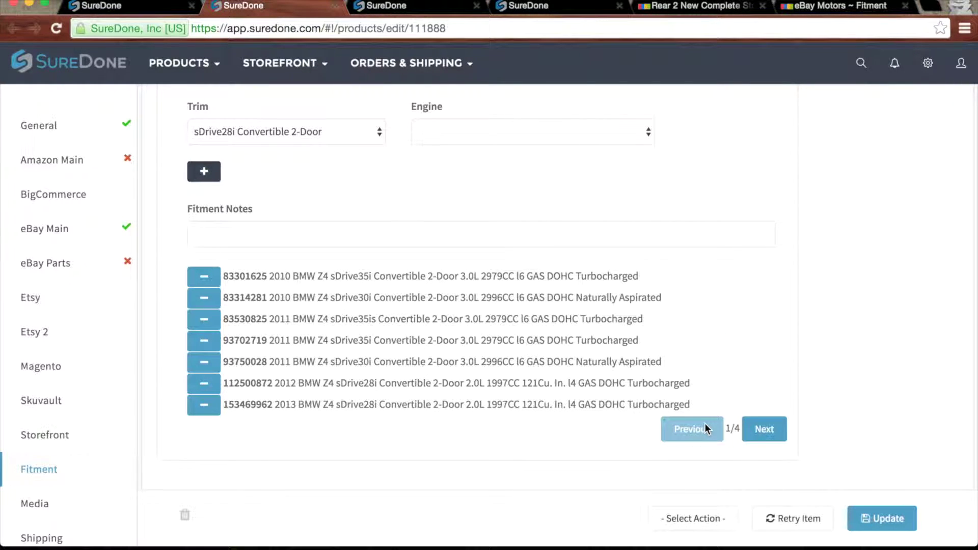
pyautogui.scroll(5, 589, 267)
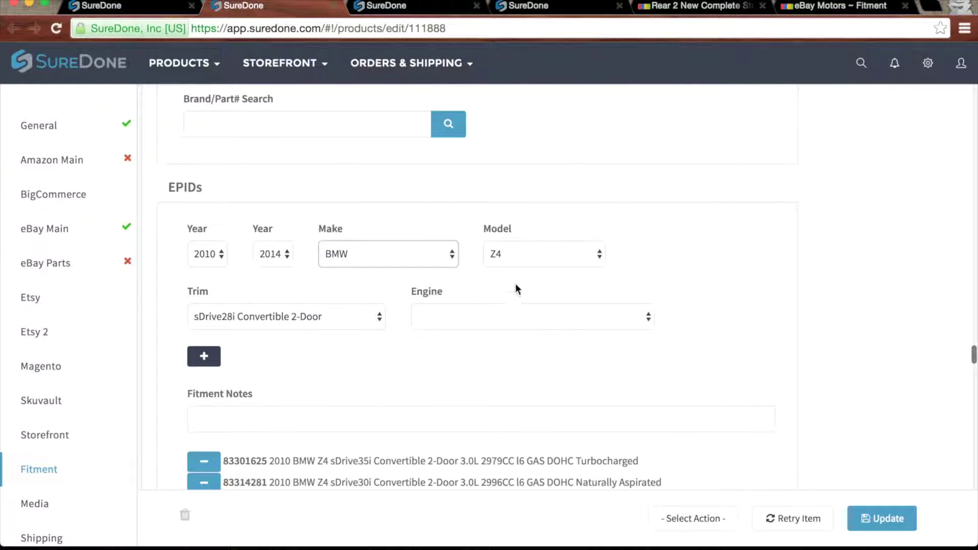
# Enter 'Fits on the Rear End only' in the Fitment Notes field
pyautogui.scroll(-3, 540, 346)
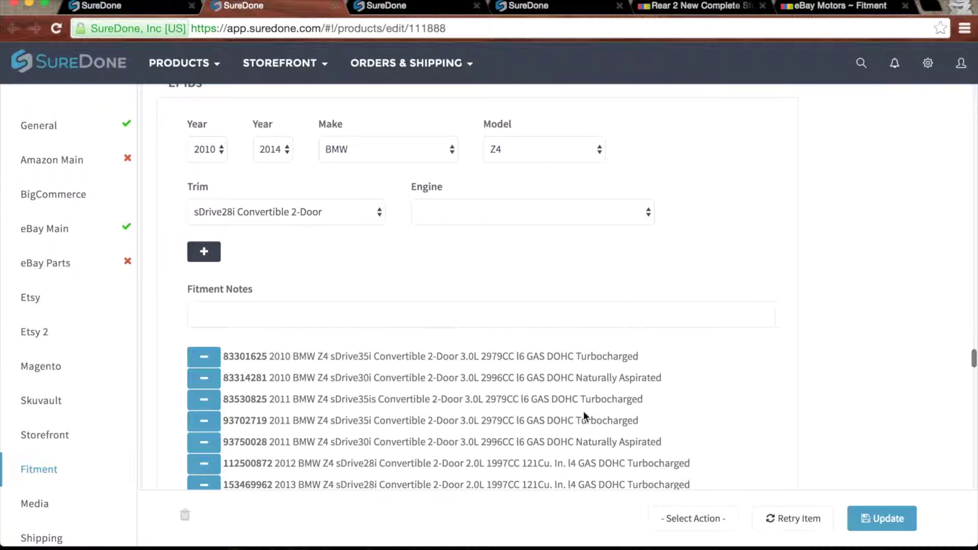
pyautogui.scroll(-2, 583, 411)
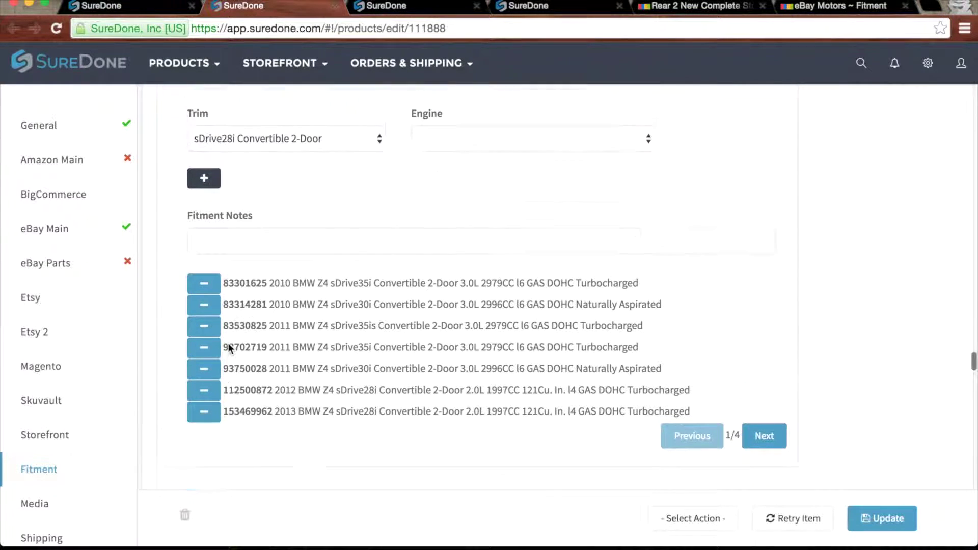
pyautogui.scroll(2, 228, 343)
pyautogui.click(327, 304)
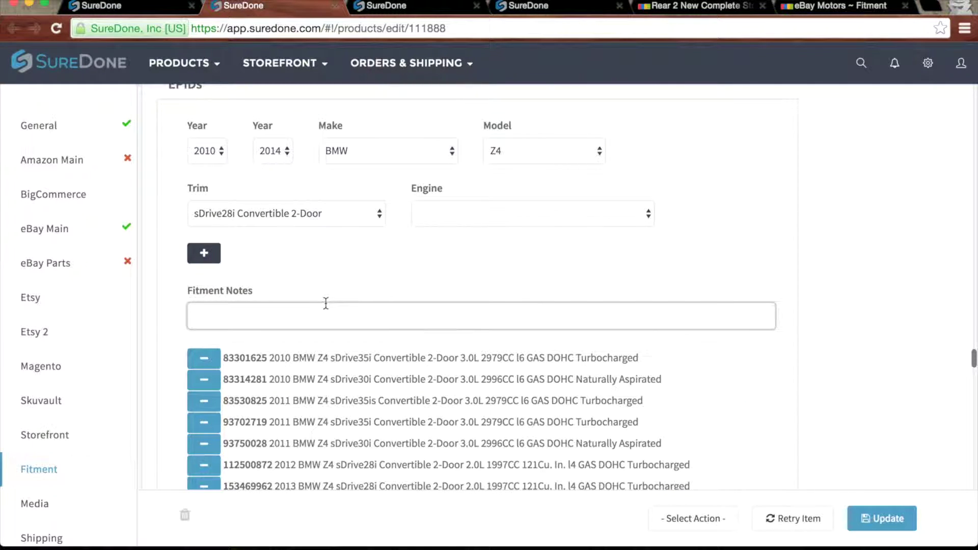
pyautogui.click(326, 303)
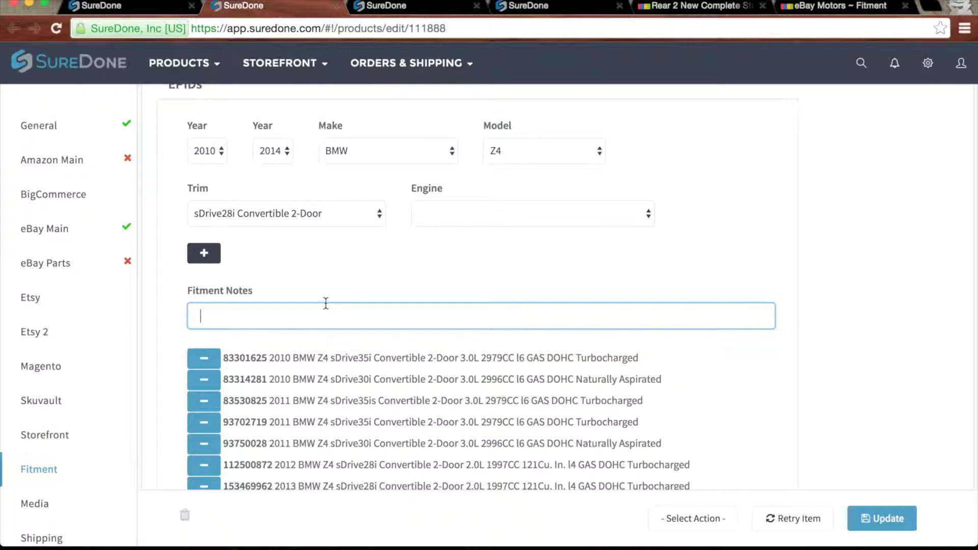
pyautogui.write('Fits on the Rear End only')
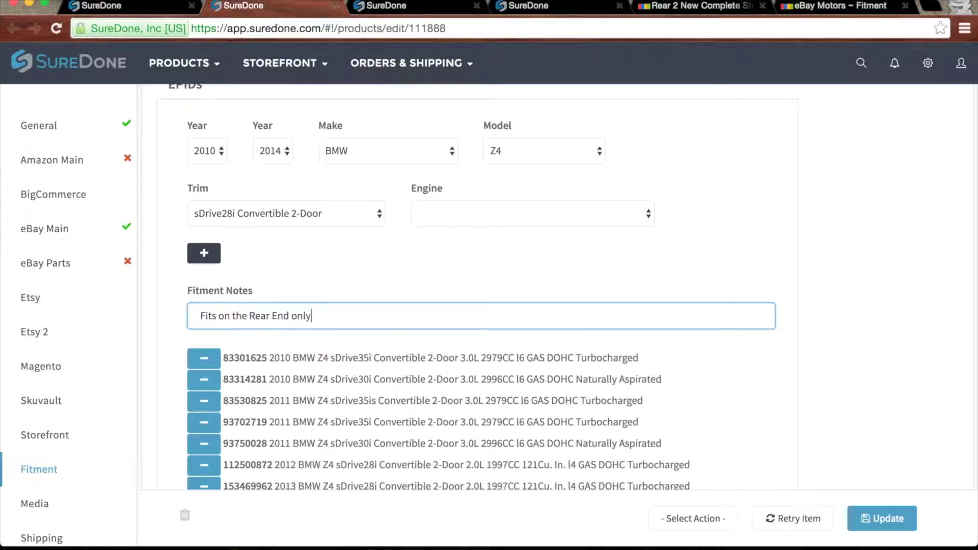
pyautogui.press('Home')
pyautogui.scroll(-1, 404, 306)
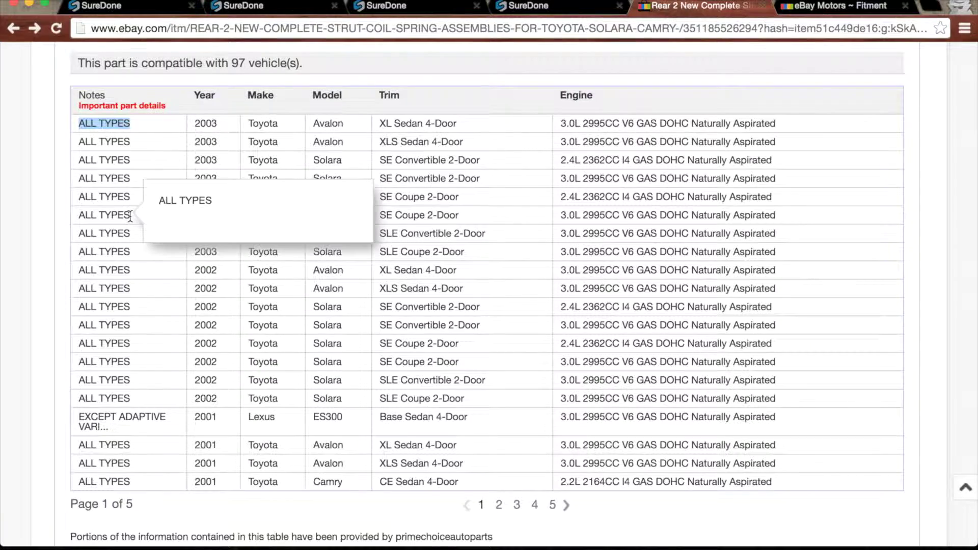
# Highlight the ALL TYPES and Lexus EXCEPT ADAPTIVE notes in the eBay compatibility table
pyautogui.moveTo(145, 215); pyautogui.dragTo(80, 217)
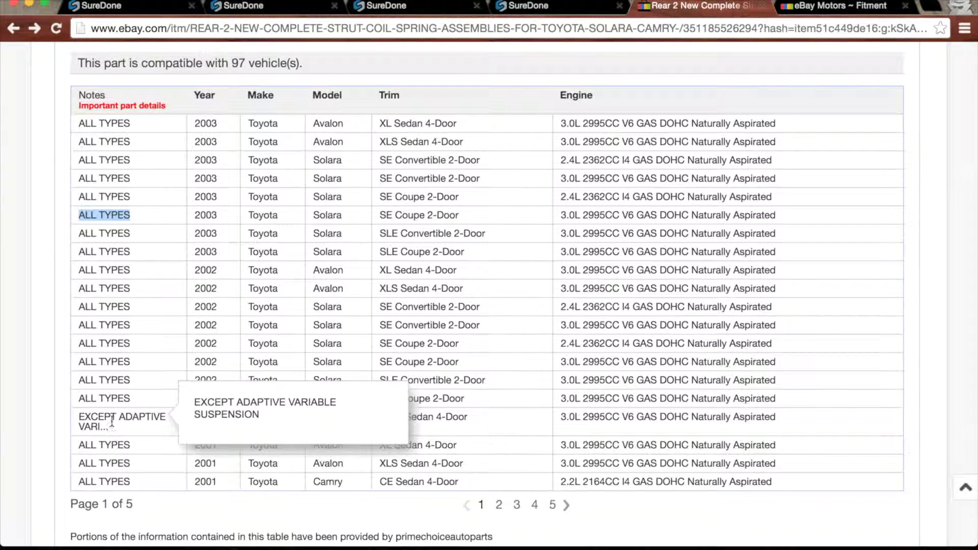
pyautogui.moveTo(108, 427); pyautogui.dragTo(86, 400)
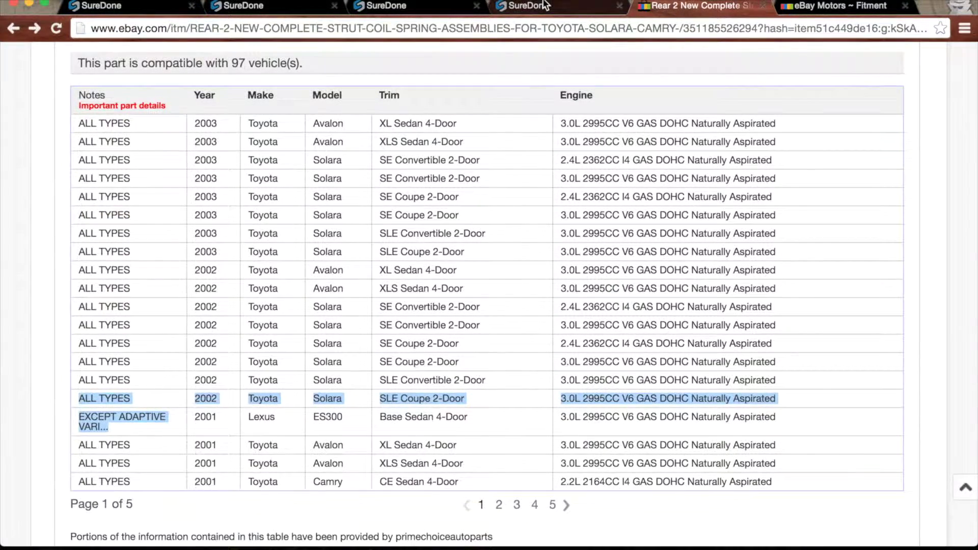
pyautogui.click(398, 8)
# Check the fitnotes mapping and another product's notes, then return to the Z4 product
pyautogui.click(398, 5)
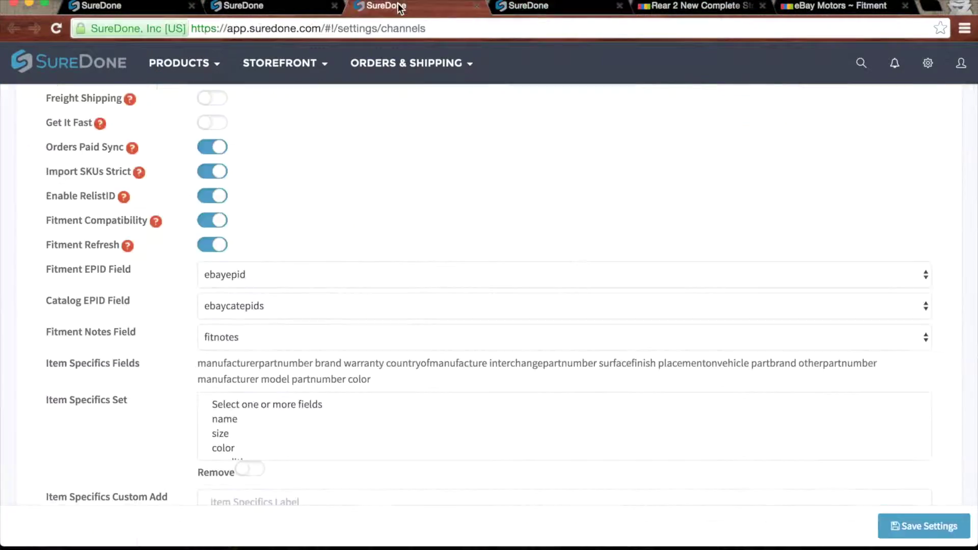
pyautogui.click(524, 5)
pyautogui.click(215, 392)
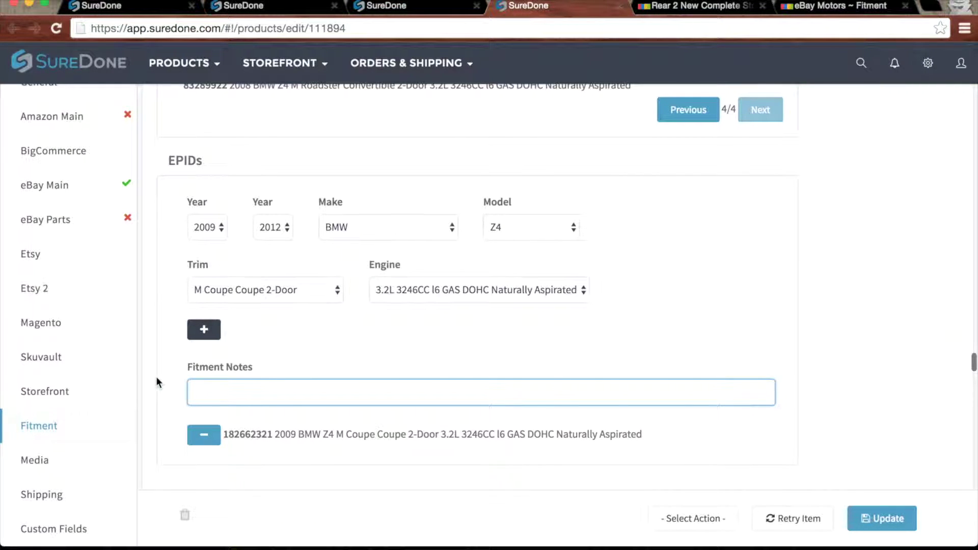
pyautogui.scroll(-3, 411, 334)
pyautogui.scroll(2, 412, 334)
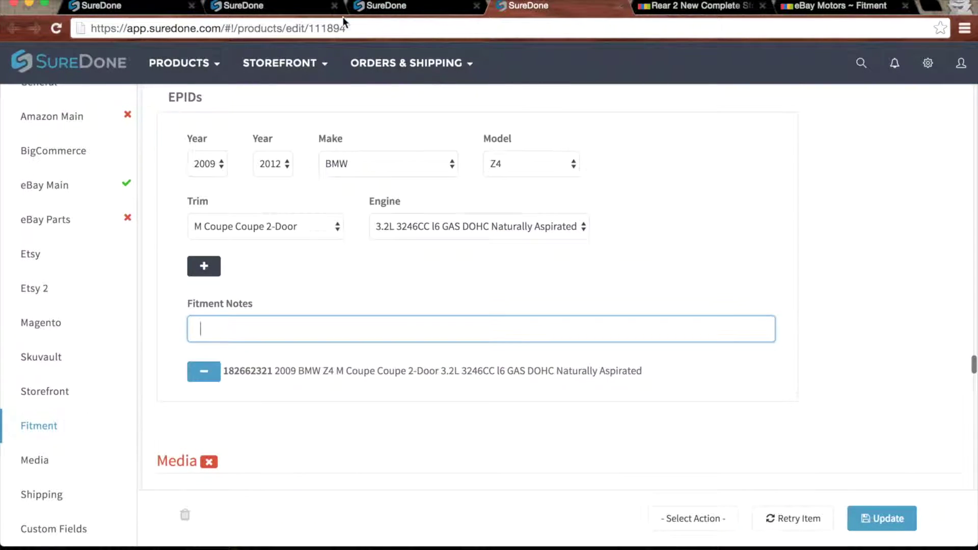
pyautogui.click(285, 6)
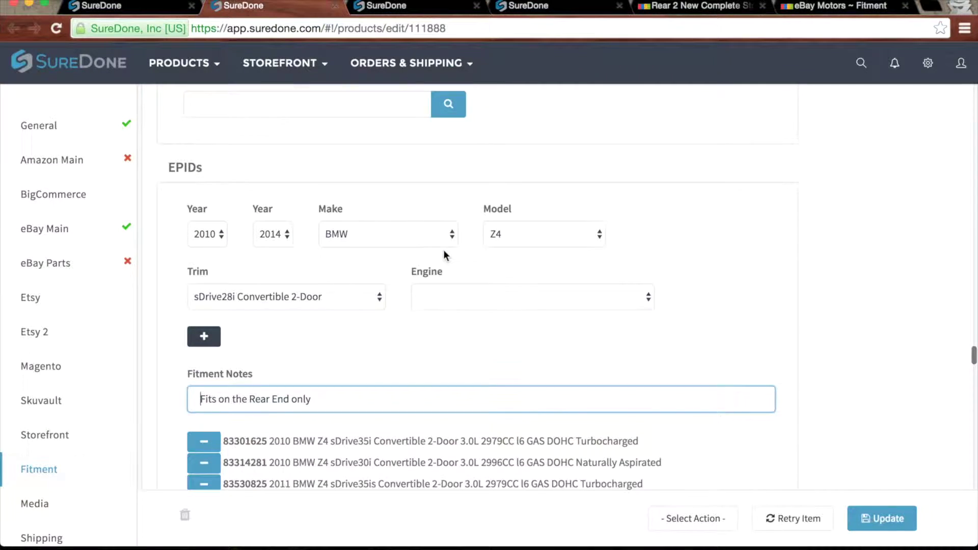
pyautogui.scroll(-3, 444, 250)
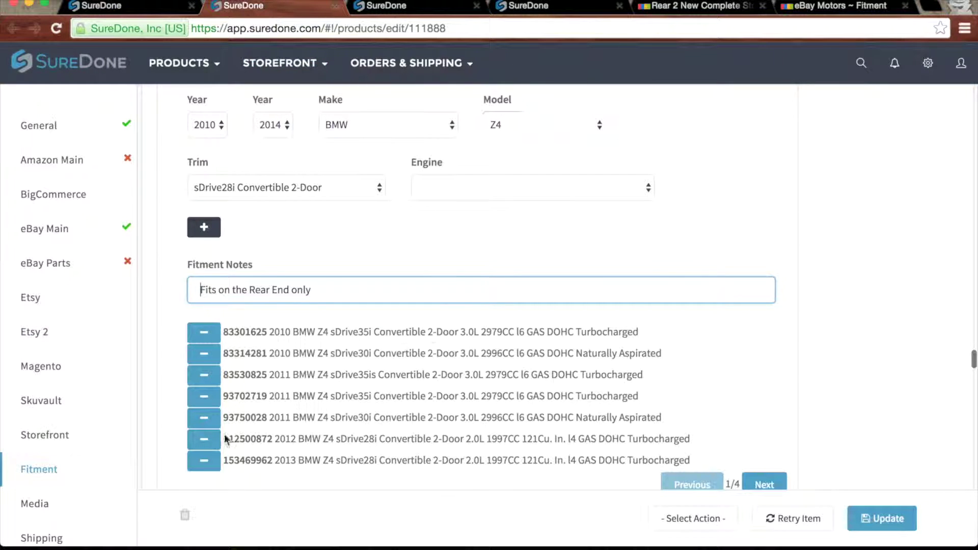
pyautogui.scroll(1, 451, 337)
pyautogui.scroll(8, 451, 334)
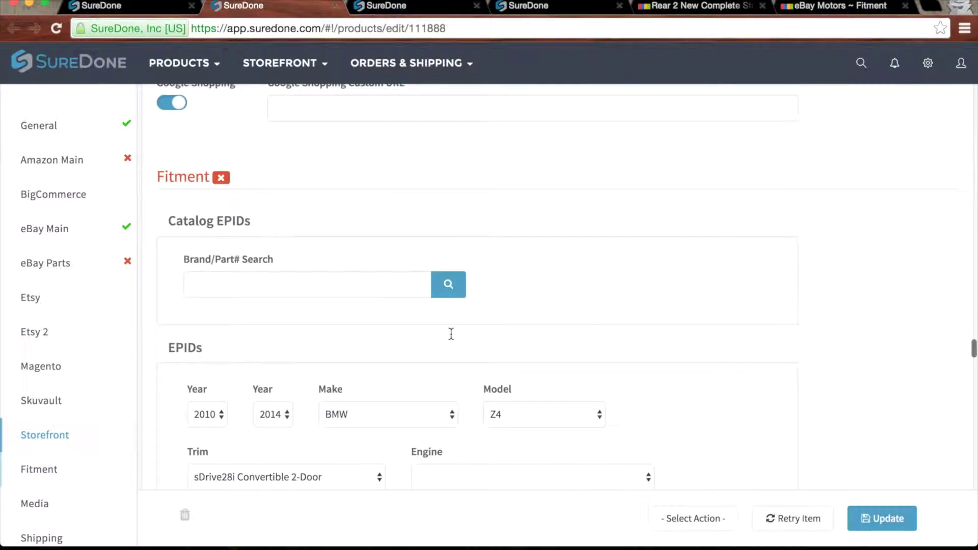
# Run a Brand/Part# search for BMW under Catalog EPIDs
pyautogui.click(357, 302)
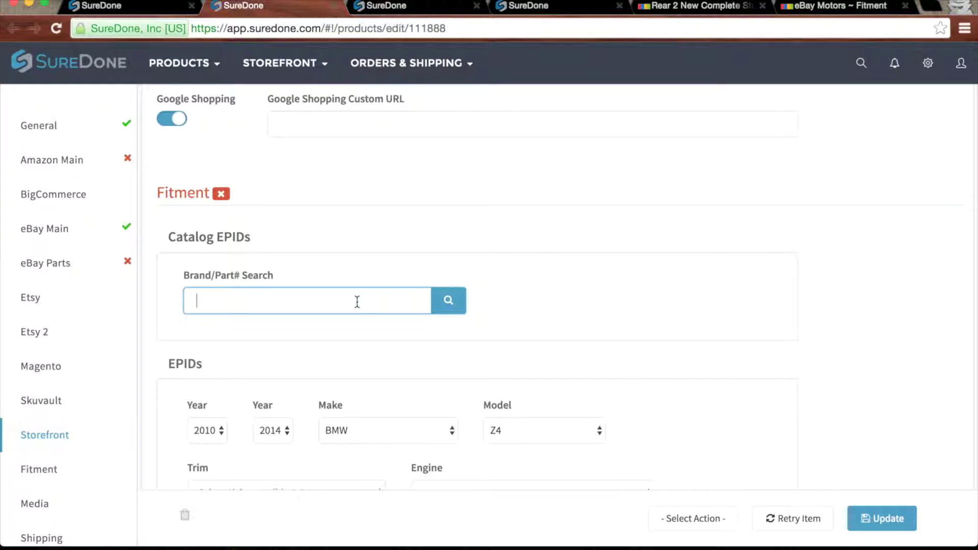
pyautogui.write('BMW')
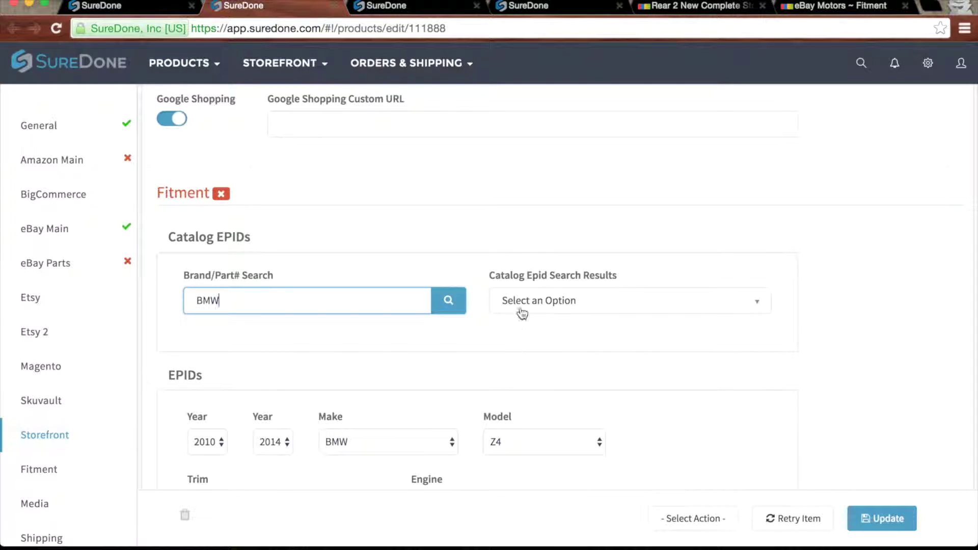
# Filter the BMW results by 923 and choose the Dorman 923-263 center high mount stop light
pyautogui.click(528, 297)
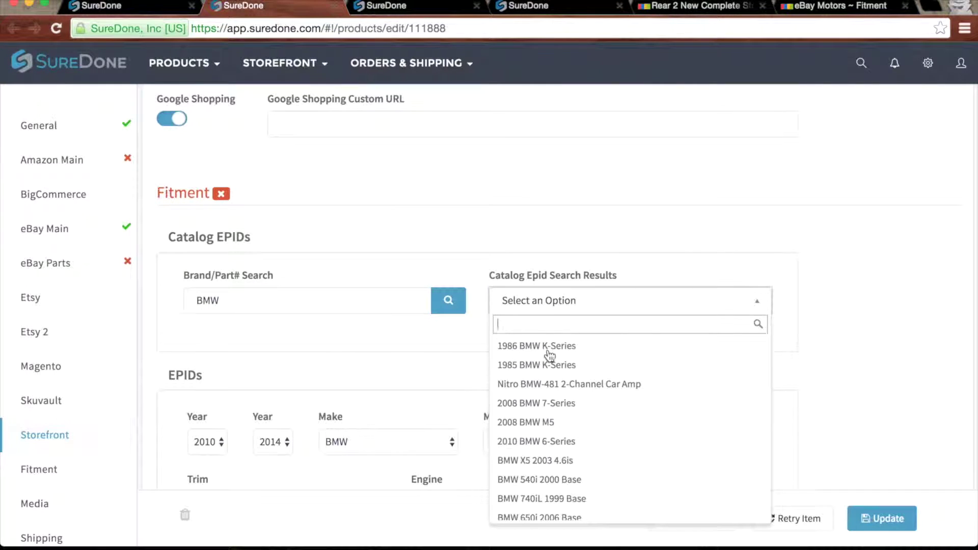
pyautogui.scroll(-5, 549, 355)
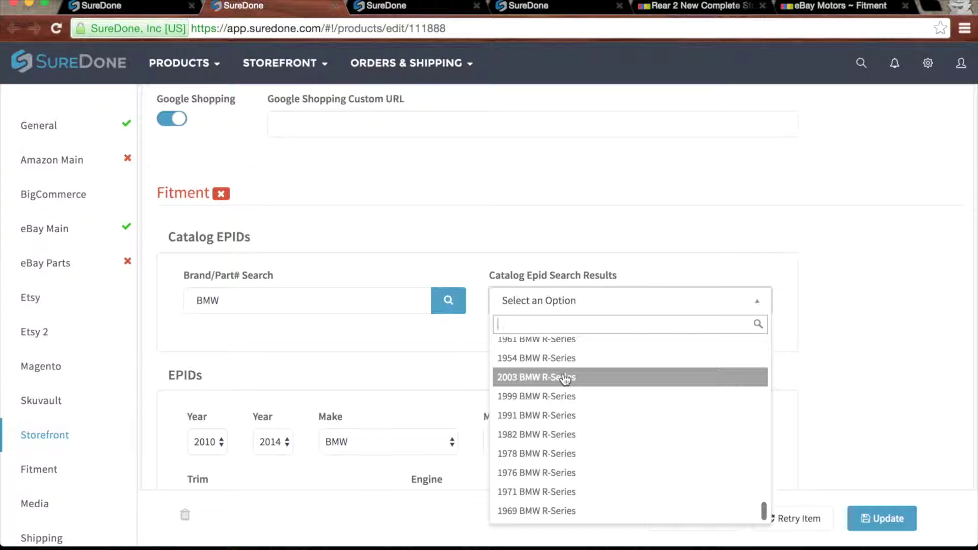
pyautogui.scroll(8, 565, 380)
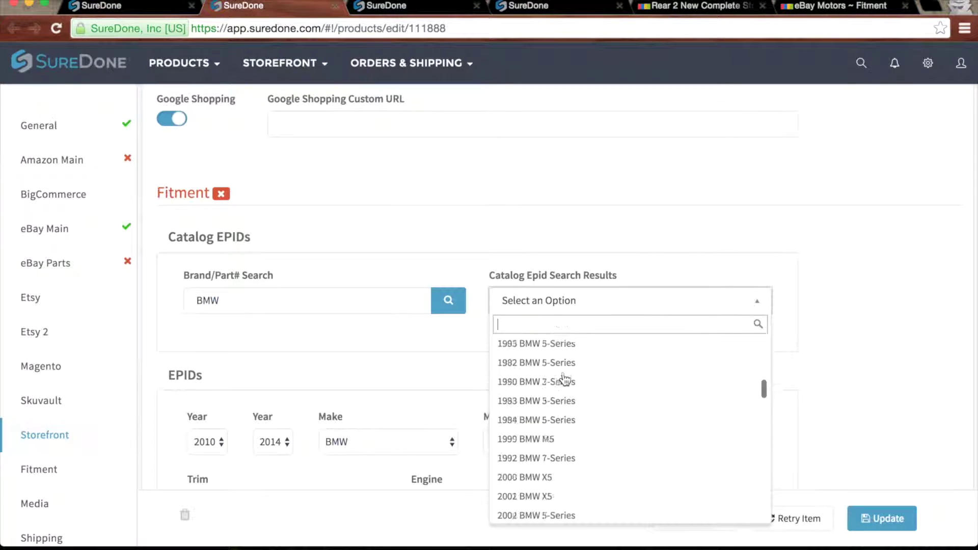
pyautogui.scroll(3, 565, 380)
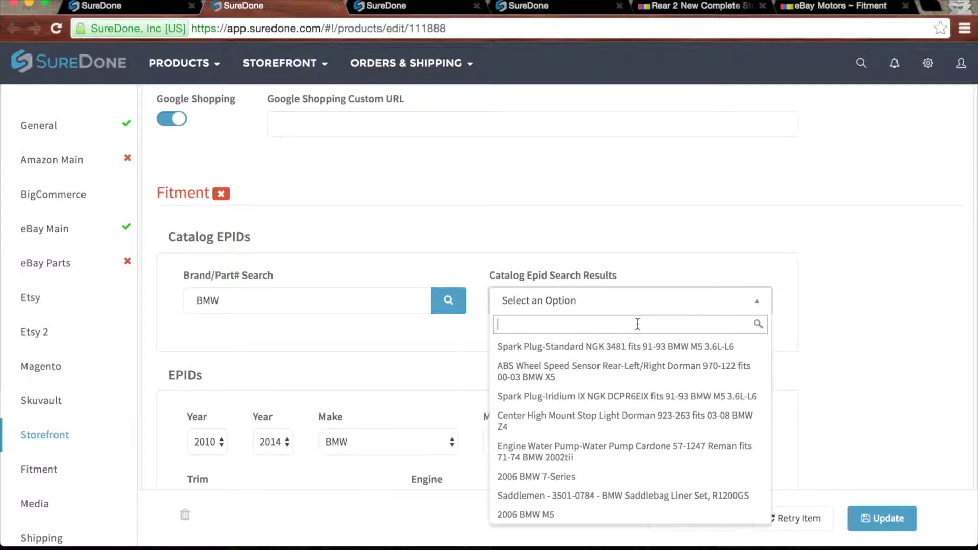
pyautogui.write('923')
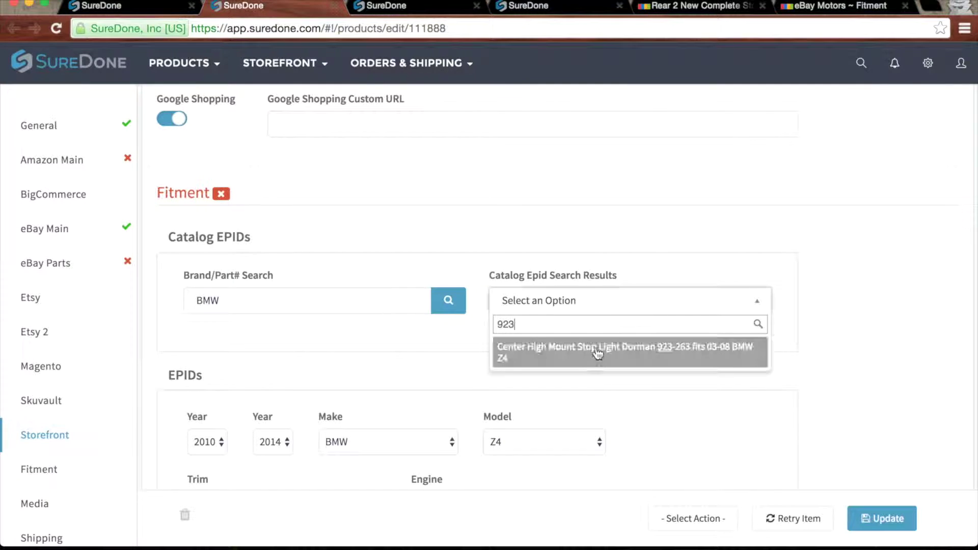
pyautogui.click(533, 360)
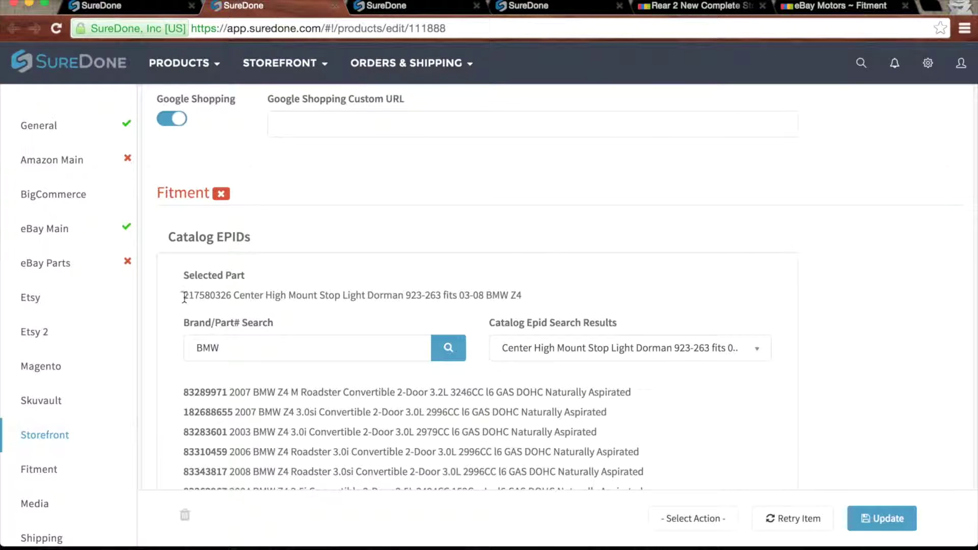
# Page through the part's compatible BMW Z4 vehicles to page 4/4, ending at the 2008 Z4 M Roadster 3.2L
pyautogui.moveTo(216, 295); pyautogui.dragTo(234, 293)
pyautogui.click(231, 295)
pyautogui.scroll(-10, 219, 331)
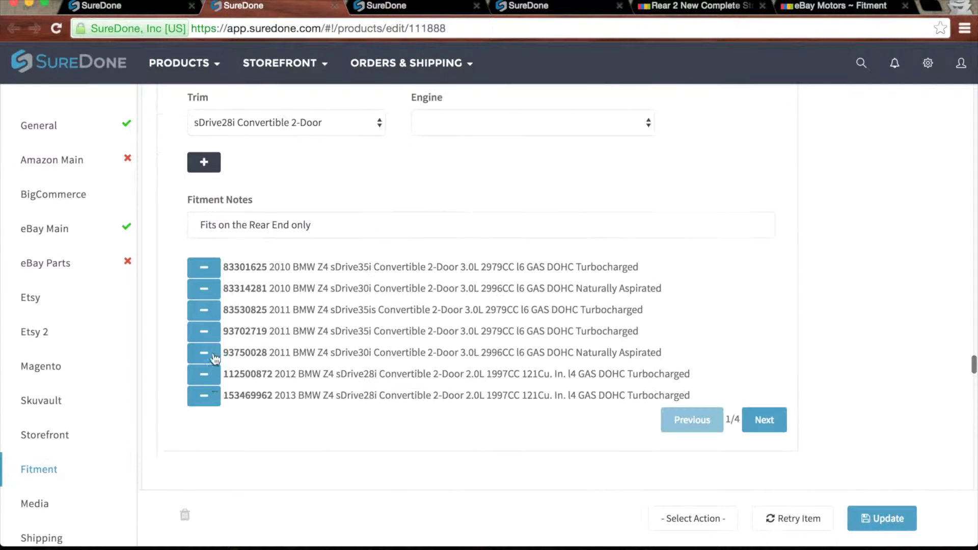
pyautogui.scroll(10, 256, 317)
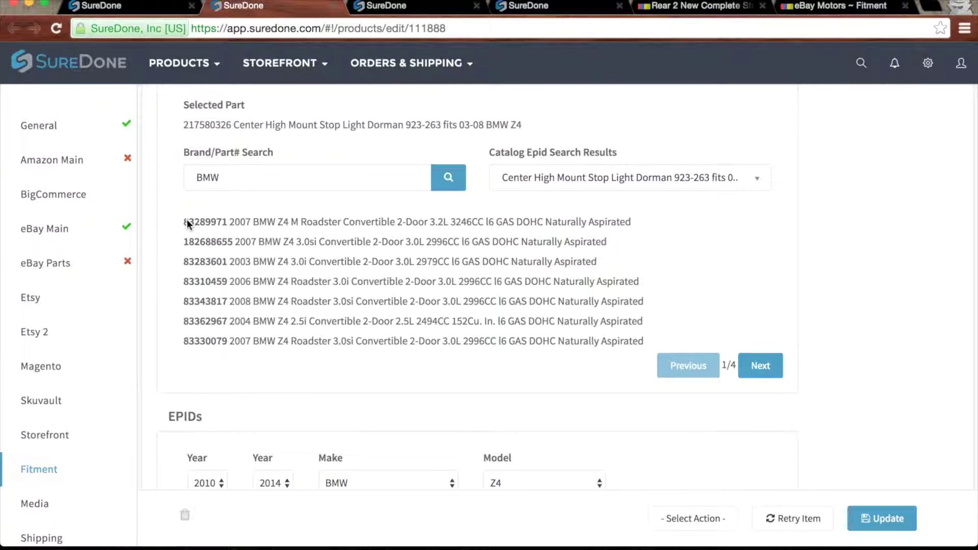
pyautogui.moveTo(186, 219); pyautogui.dragTo(758, 361)
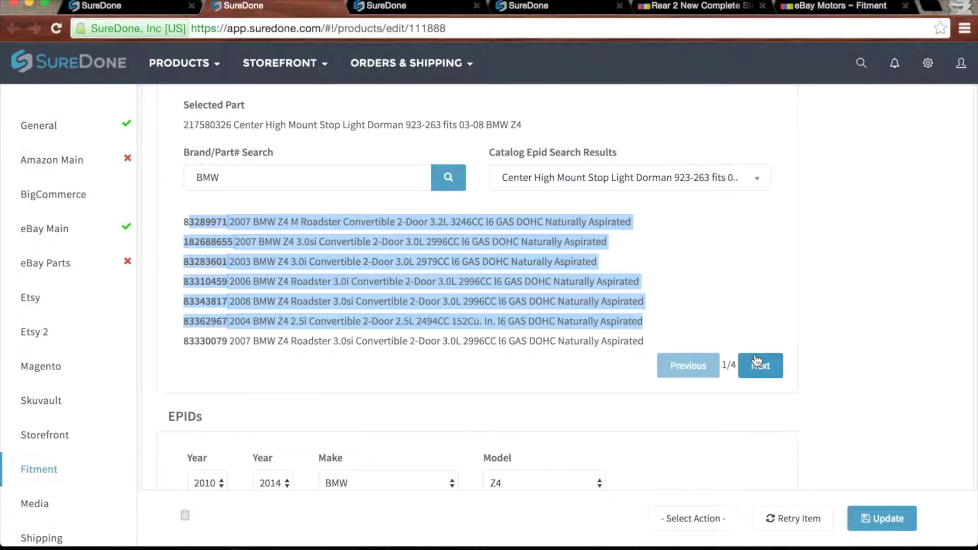
pyautogui.click(758, 362)
pyautogui.click(759, 364)
pyautogui.click(757, 362)
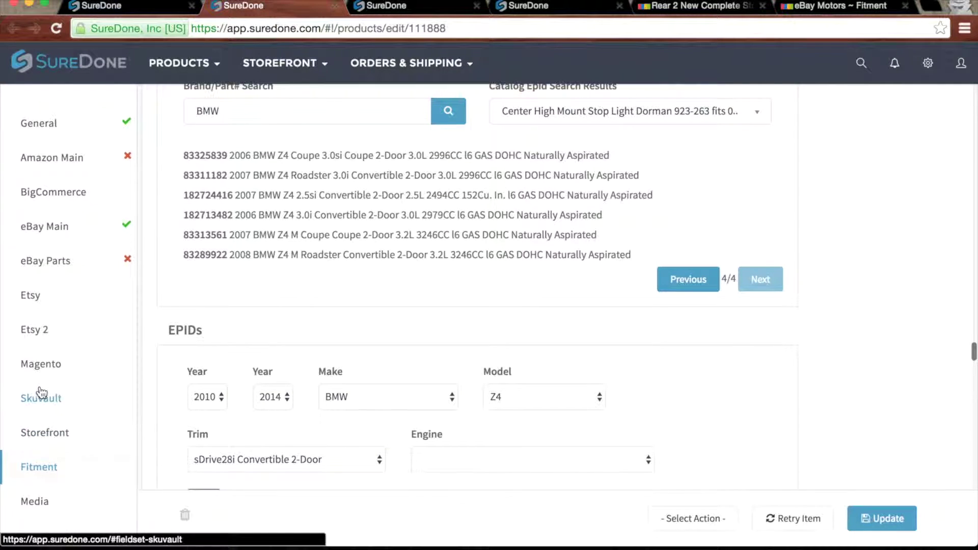
pyautogui.scroll(-3, 42, 392)
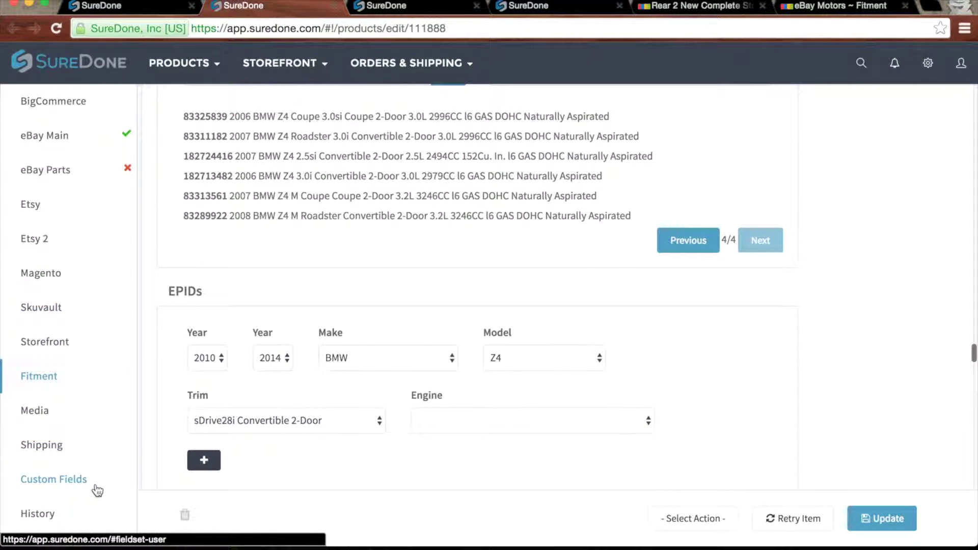
# Compare the Fitment EPIDs custom field value with fitment ePIDs 83325839 and 83311182
pyautogui.click(97, 491)
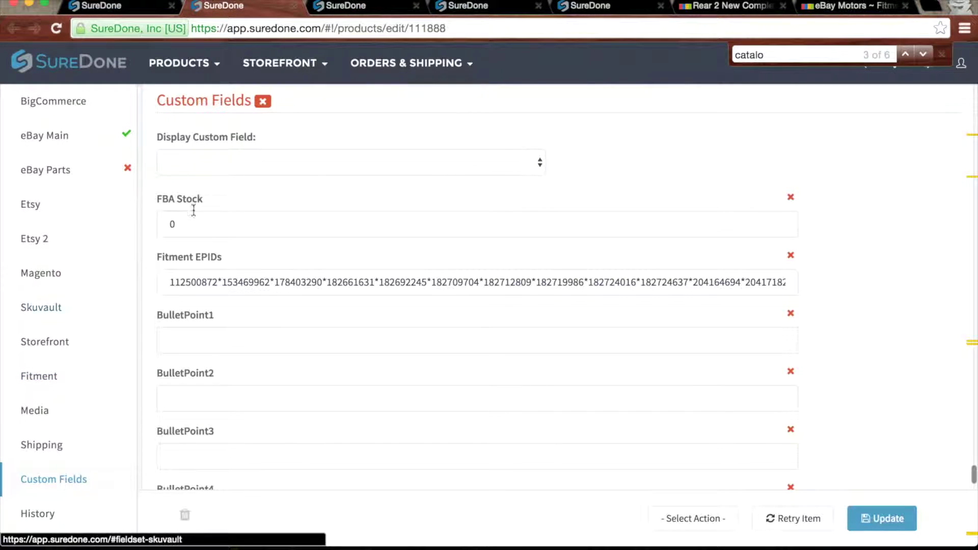
pyautogui.click(166, 289)
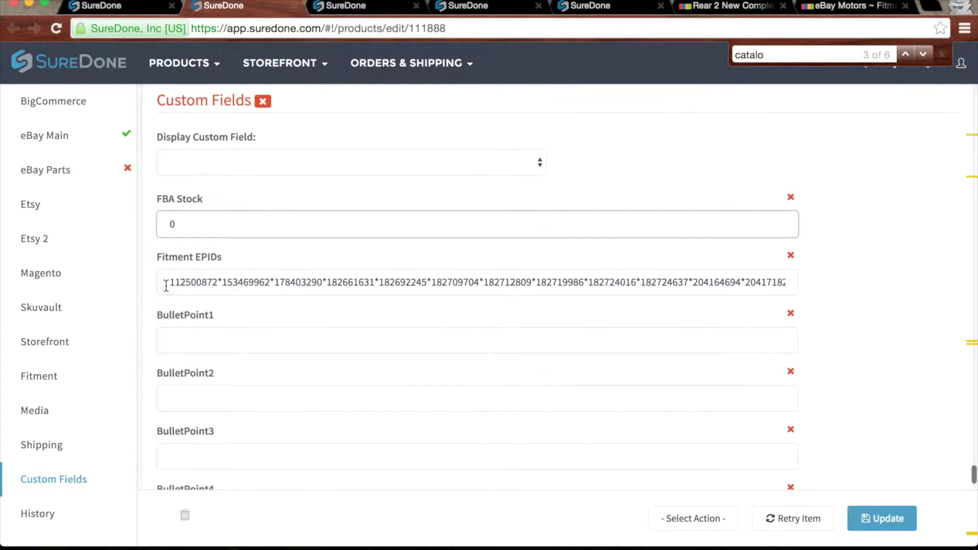
pyautogui.moveTo(166, 285); pyautogui.dragTo(798, 281)
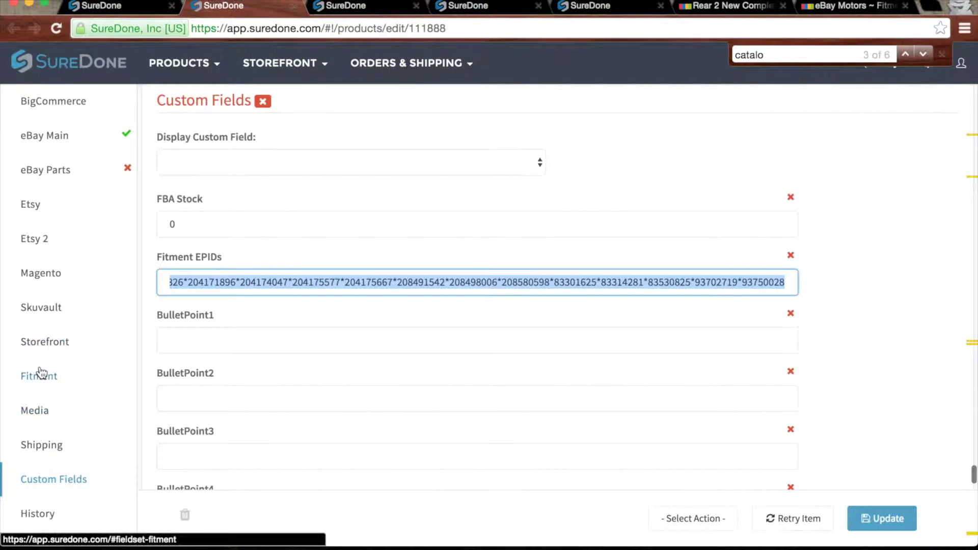
pyautogui.click(97, 376)
pyautogui.doubleClick(200, 301)
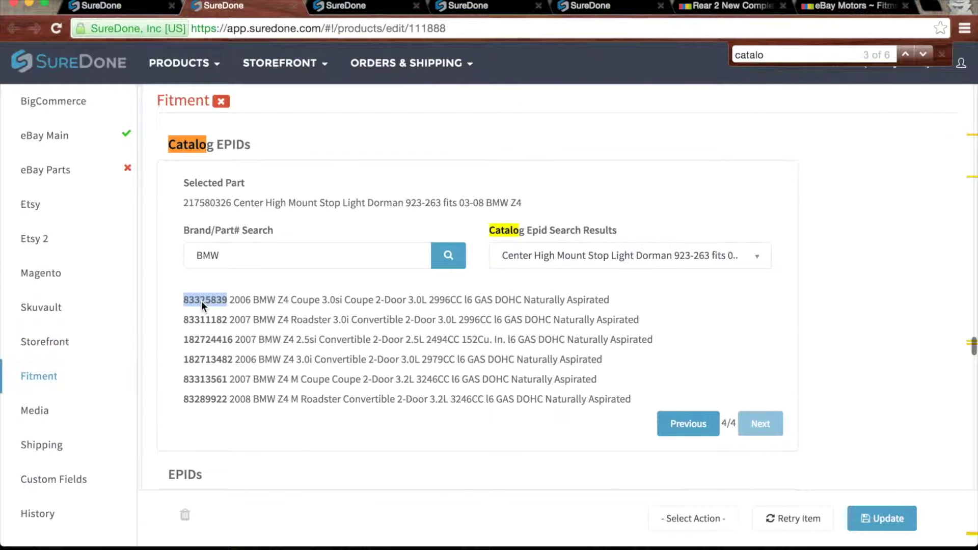
pyautogui.doubleClick(214, 320)
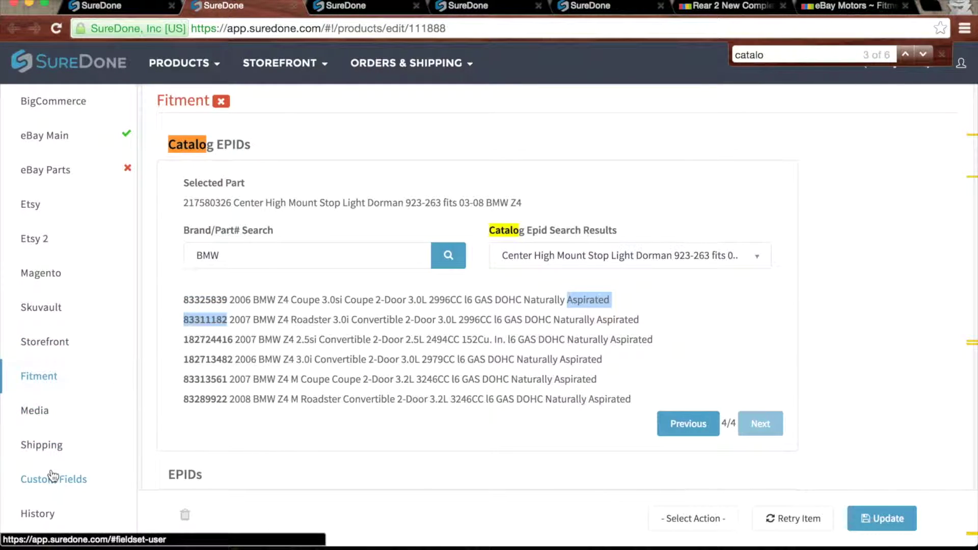
pyautogui.click(44, 487)
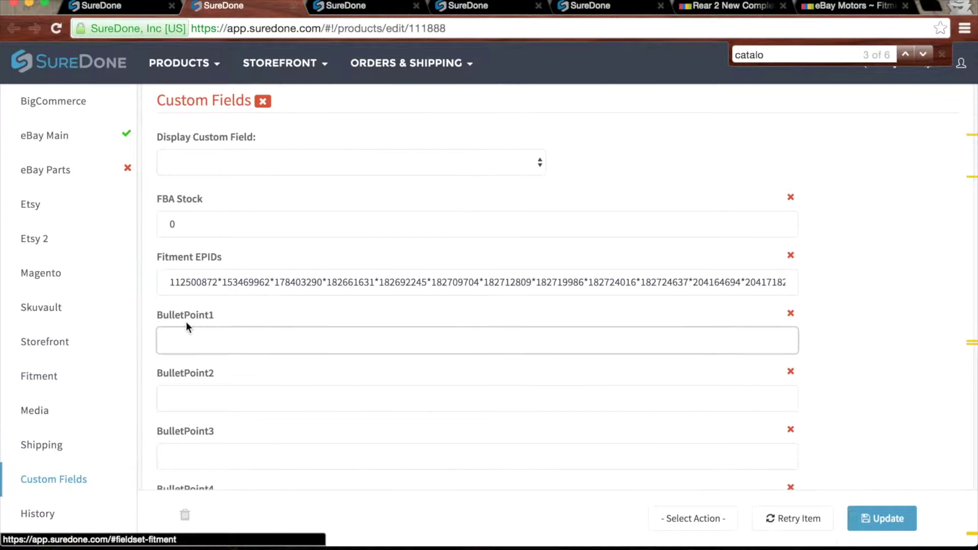
pyautogui.moveTo(186, 282); pyautogui.dragTo(196, 283)
pyautogui.moveTo(312, 266); pyautogui.dragTo(804, 284)
pyautogui.click(402, 281)
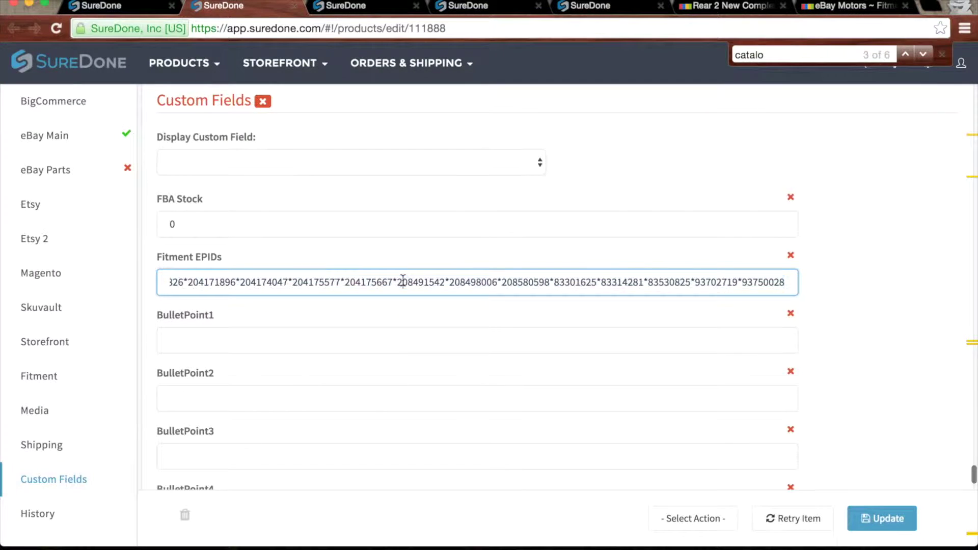
# Add the eBayCatEpids custom field holding catalog ID 217580326, then return to Fitment
pyautogui.click(391, 157)
pyautogui.press('Escape')
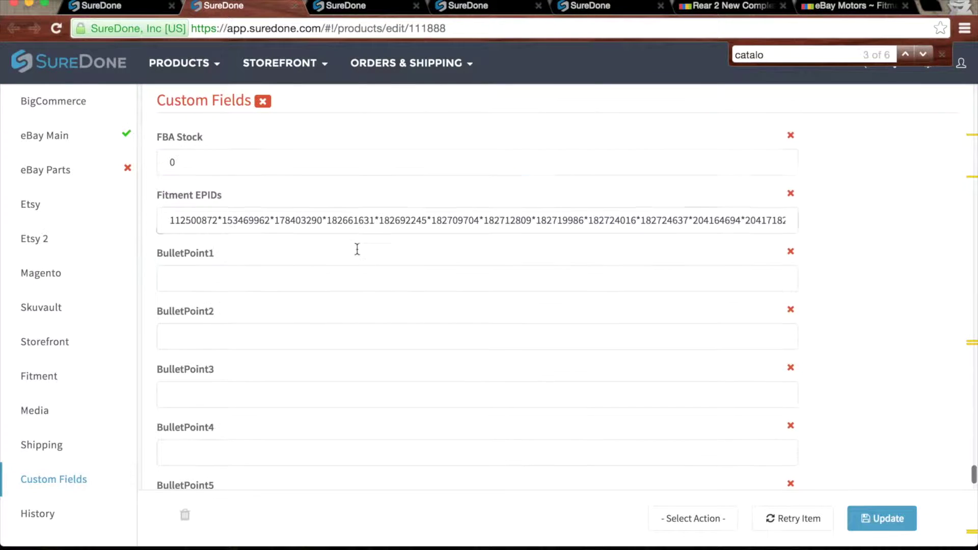
pyautogui.click(867, 53)
pyautogui.press('Escape')
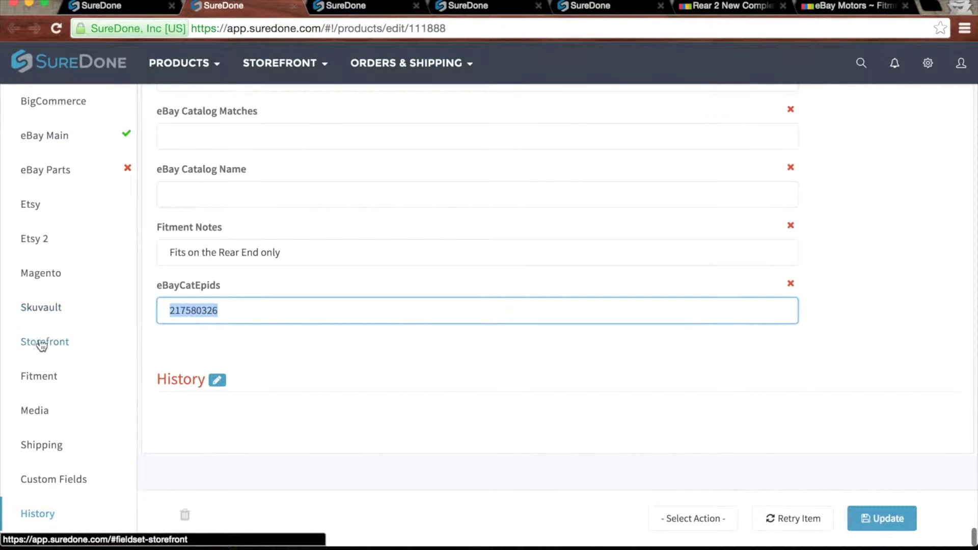
pyautogui.click(38, 390)
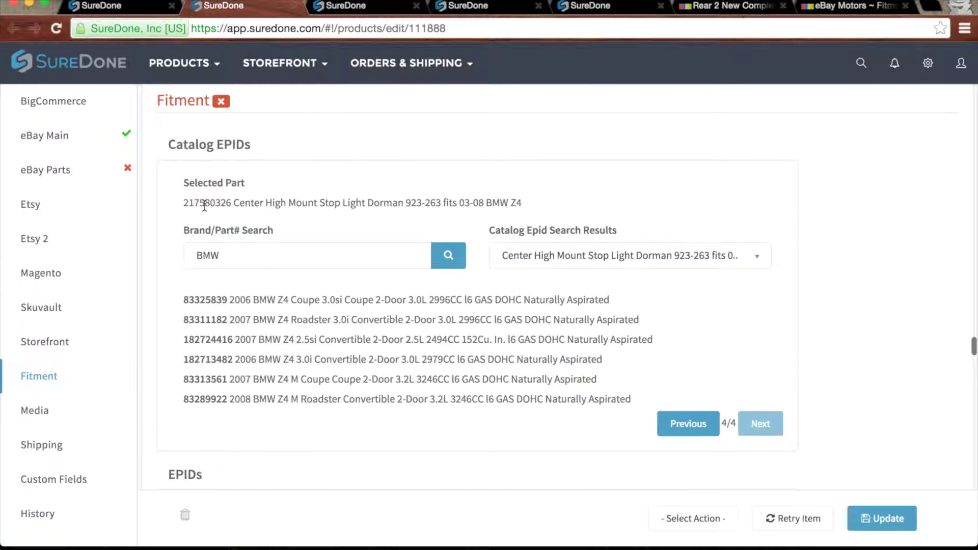
# Remove the Fitment EPIDs and eBayCatEpids custom fields from the product
pyautogui.scroll(-3, 546, 415)
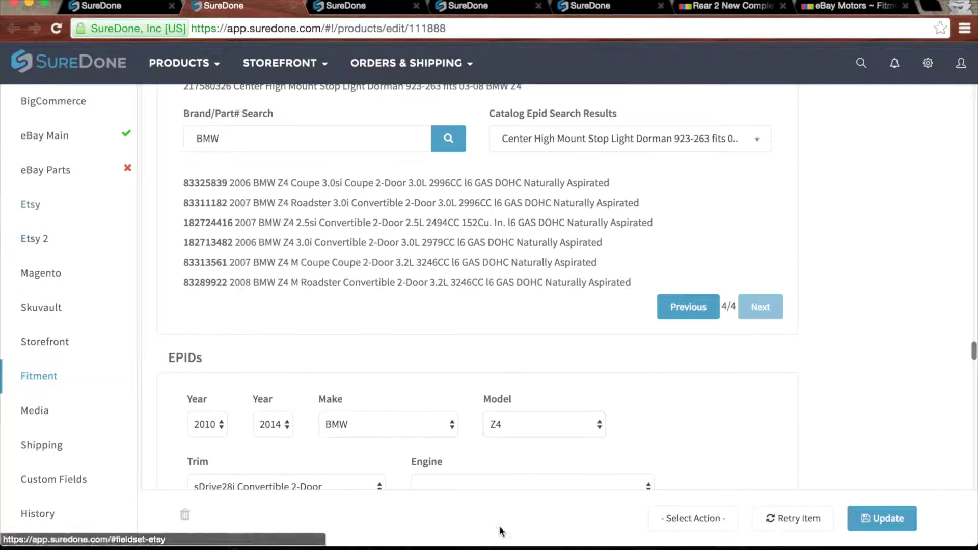
pyautogui.scroll(-5, 442, 242)
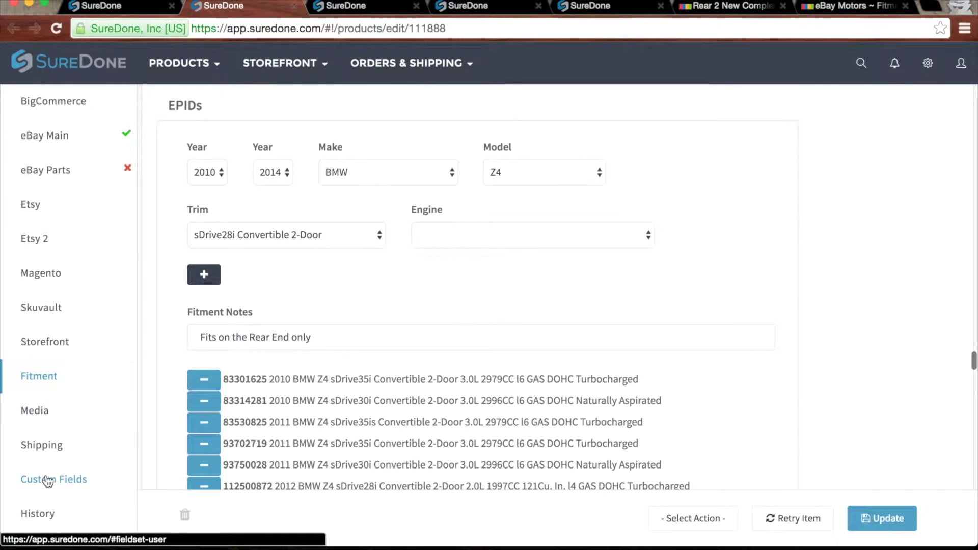
pyautogui.click(90, 494)
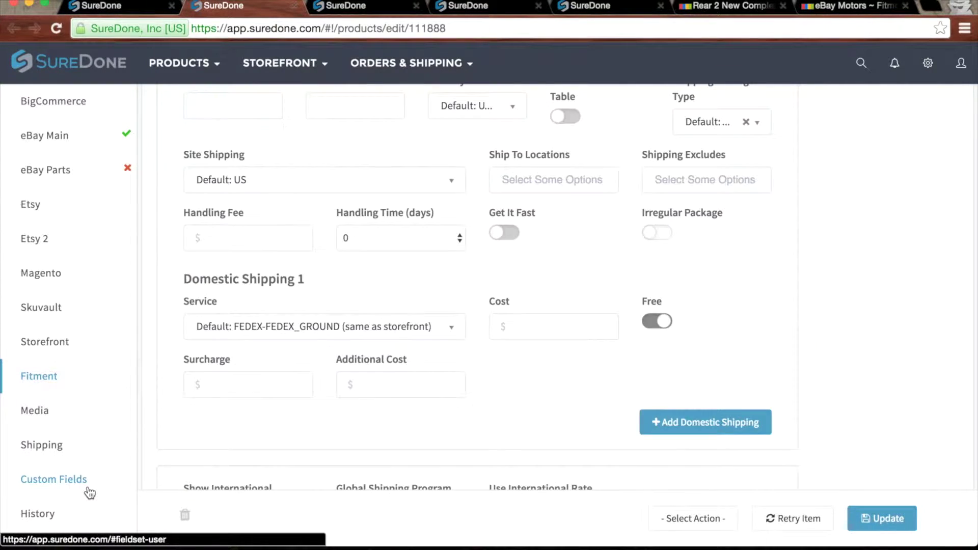
pyautogui.click(223, 224)
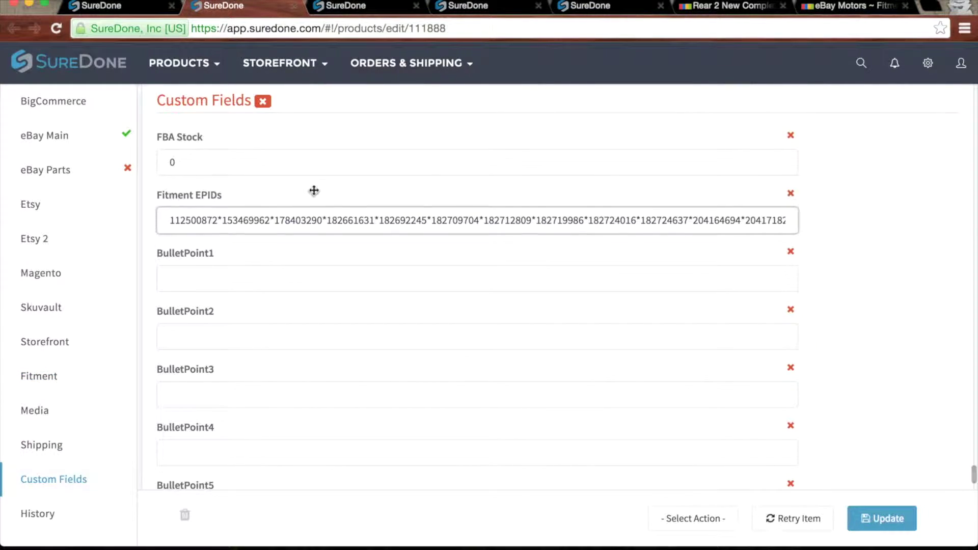
pyautogui.click(792, 198)
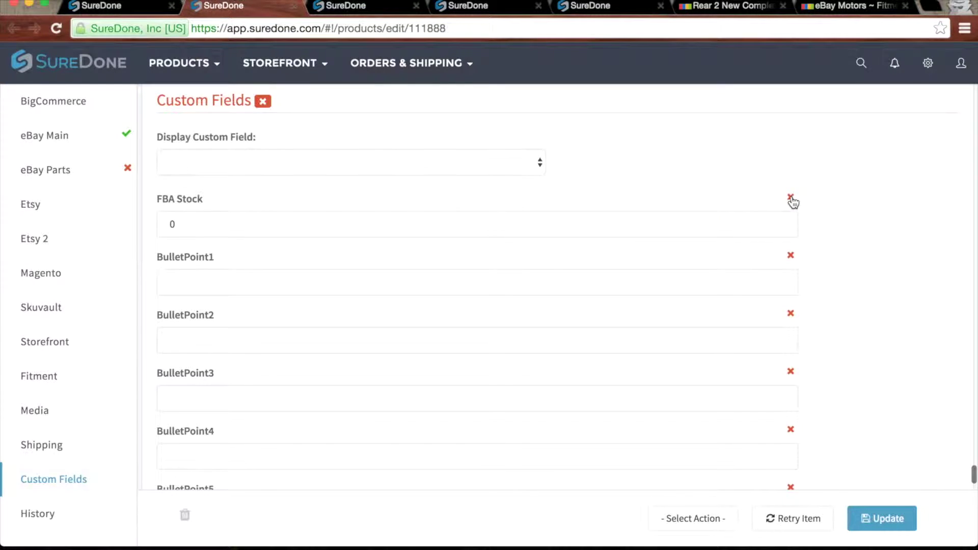
pyautogui.scroll(-10, 270, 407)
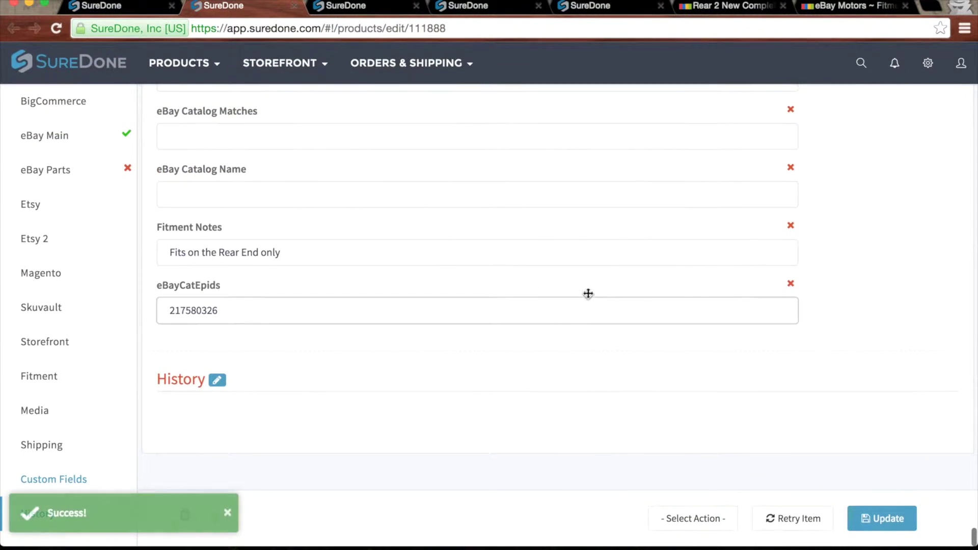
pyautogui.click(796, 288)
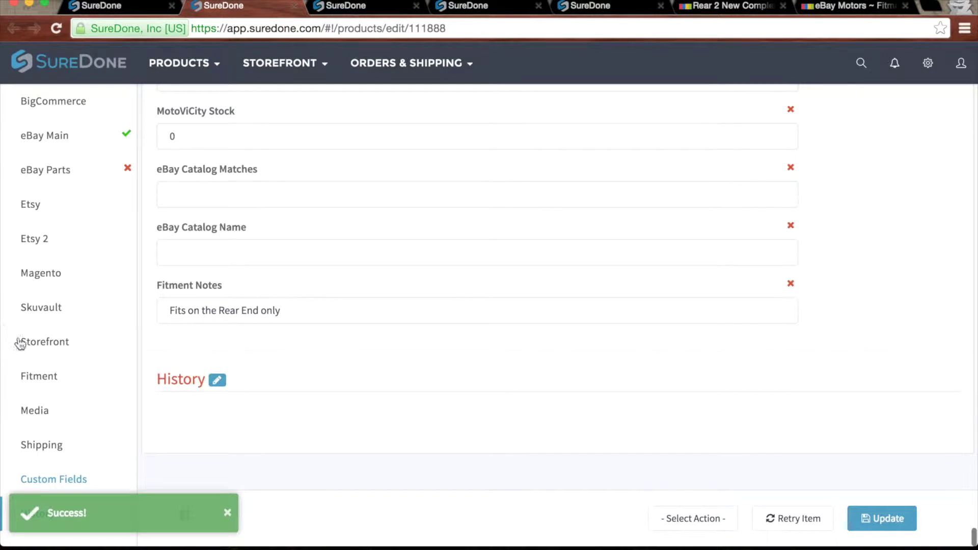
# Retry sending the item to its channels from the Fitment section
pyautogui.click(82, 374)
pyautogui.scroll(-3, 362, 227)
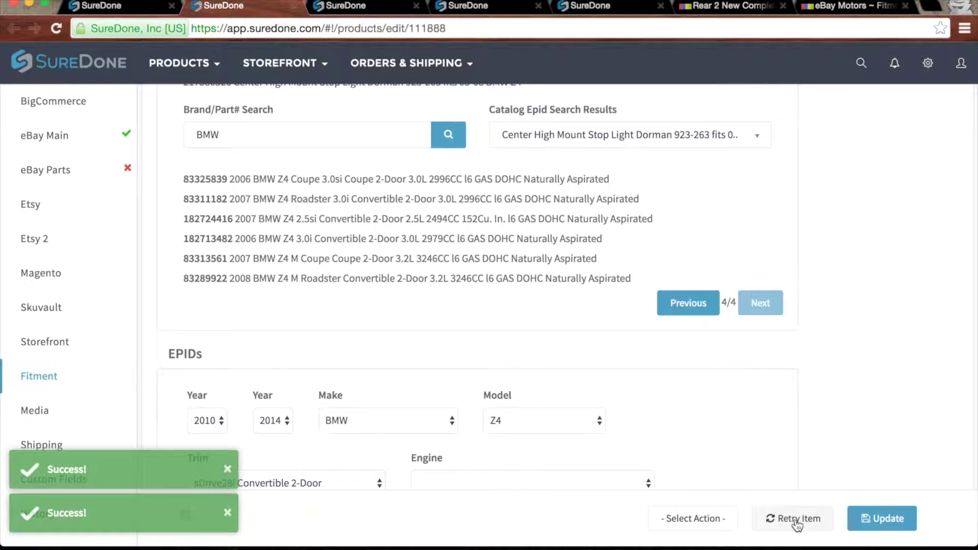
pyautogui.click(720, 7)
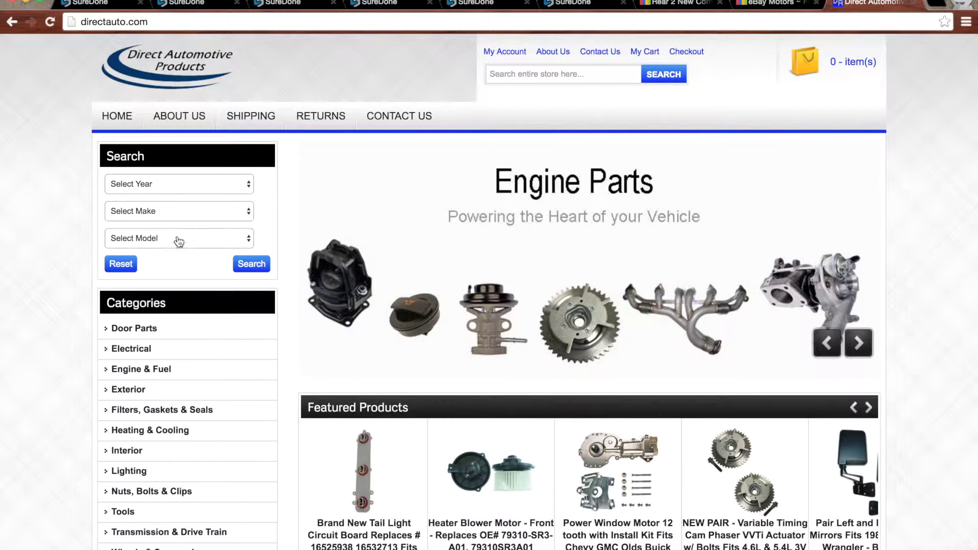
# Search the storefront for parts with Year 2005, Make BMW, Model Z4
pyautogui.click(190, 188)
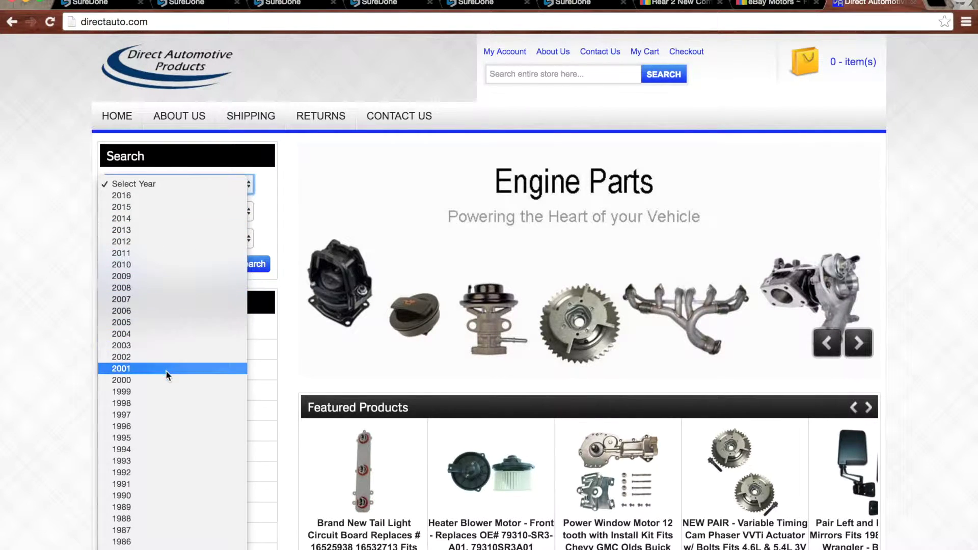
pyautogui.click(182, 327)
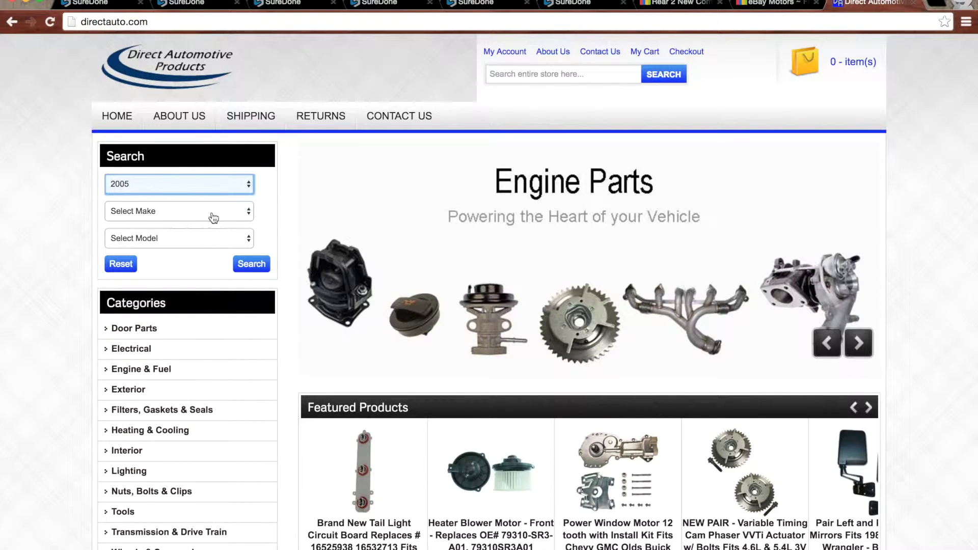
pyautogui.click(210, 211)
pyautogui.click(193, 257)
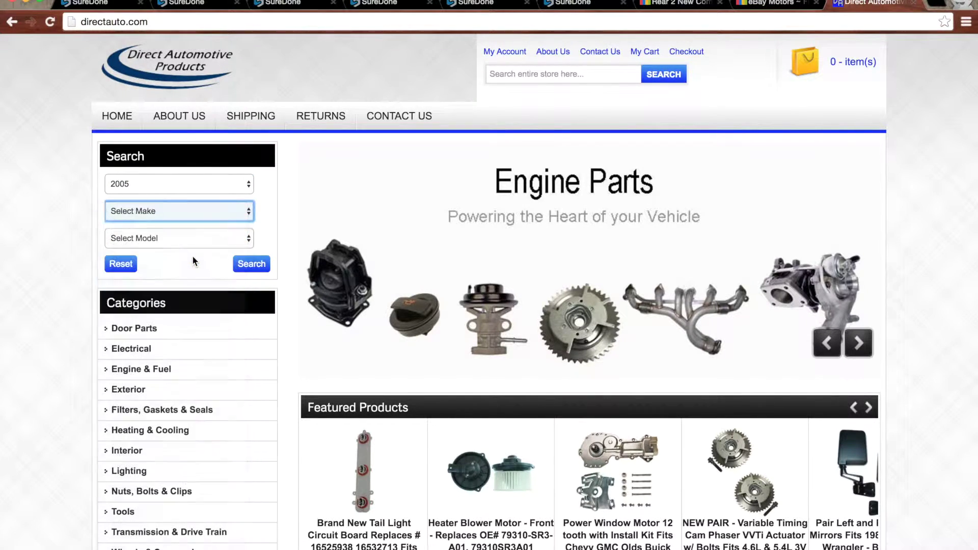
pyautogui.click(201, 238)
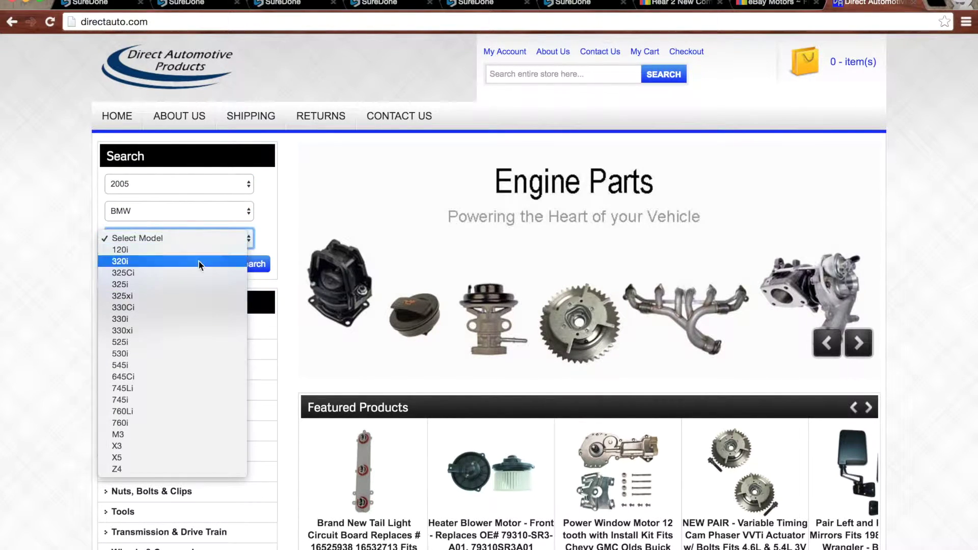
pyautogui.click(136, 469)
pyautogui.click(255, 264)
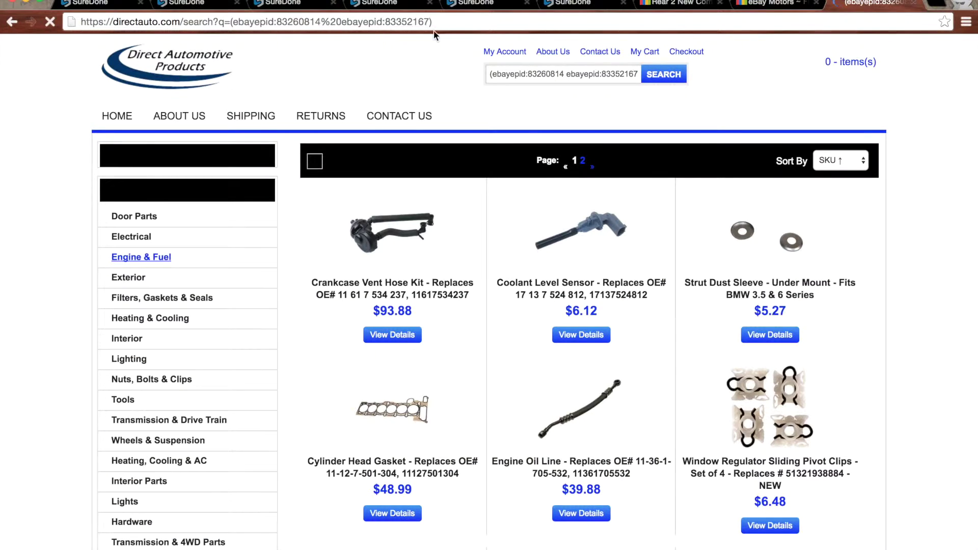
# Highlight the searched ePIDs 83260814 and 83352167 in the results page address
pyautogui.moveTo(432, 21); pyautogui.dragTo(236, 29)
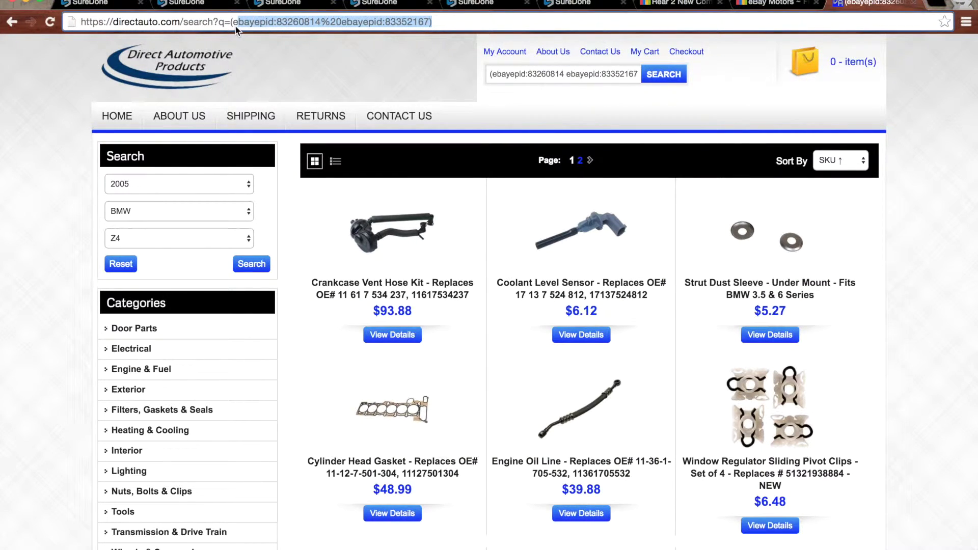
pyautogui.click(278, 22)
pyautogui.moveTo(279, 22); pyautogui.dragTo(320, 21)
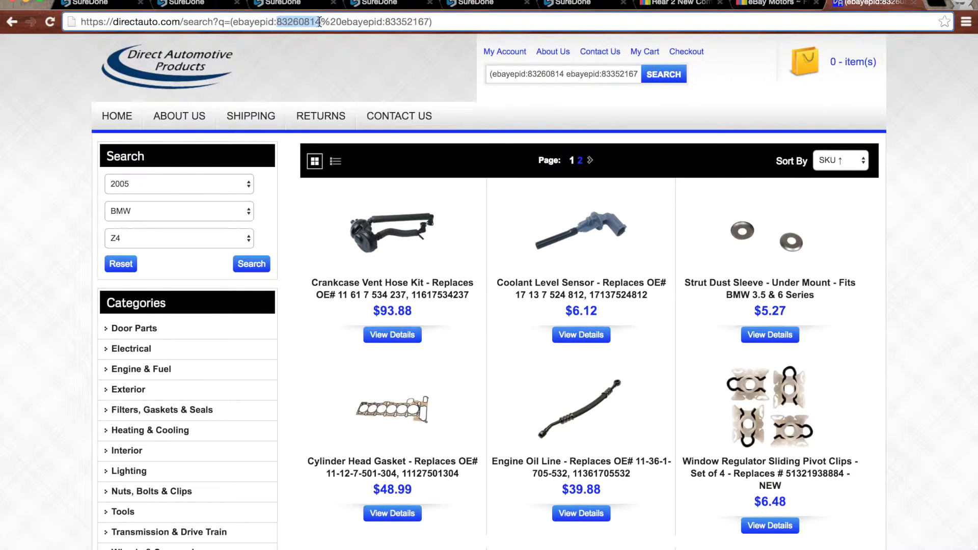
pyautogui.moveTo(386, 22); pyautogui.dragTo(429, 26)
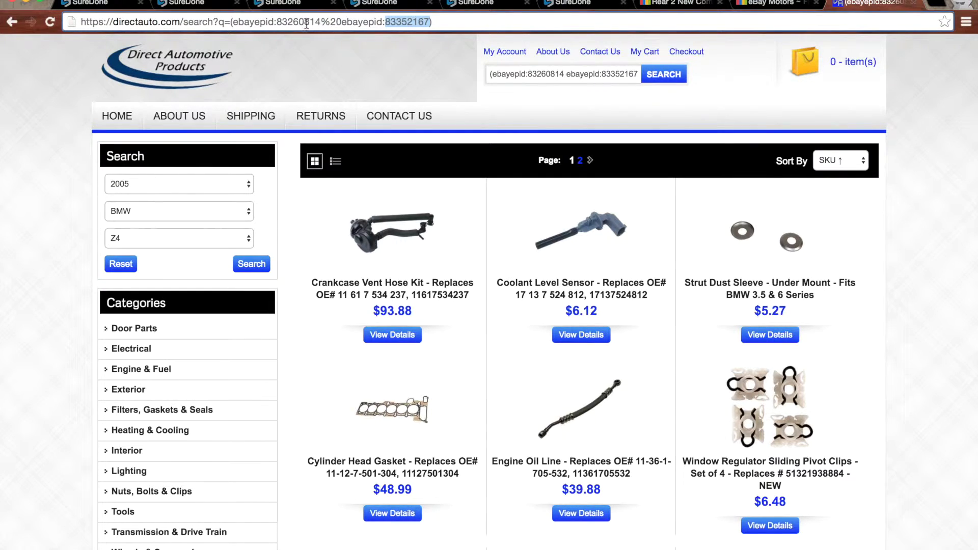
# Scroll through the 2005 BMW Z4 results, then return to the storefront home page
pyautogui.scroll(-6, 469, 235)
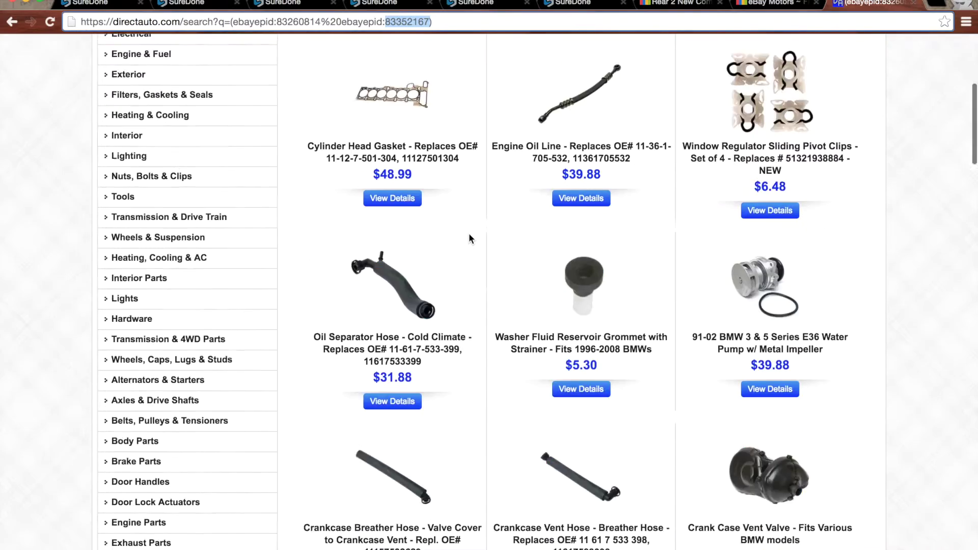
pyautogui.scroll(-8, 469, 234)
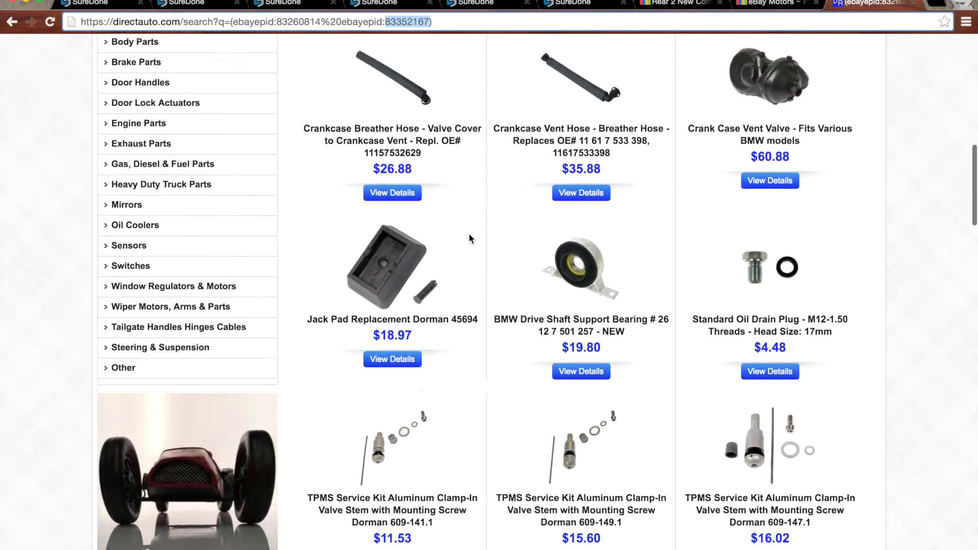
pyautogui.scroll(14, 469, 238)
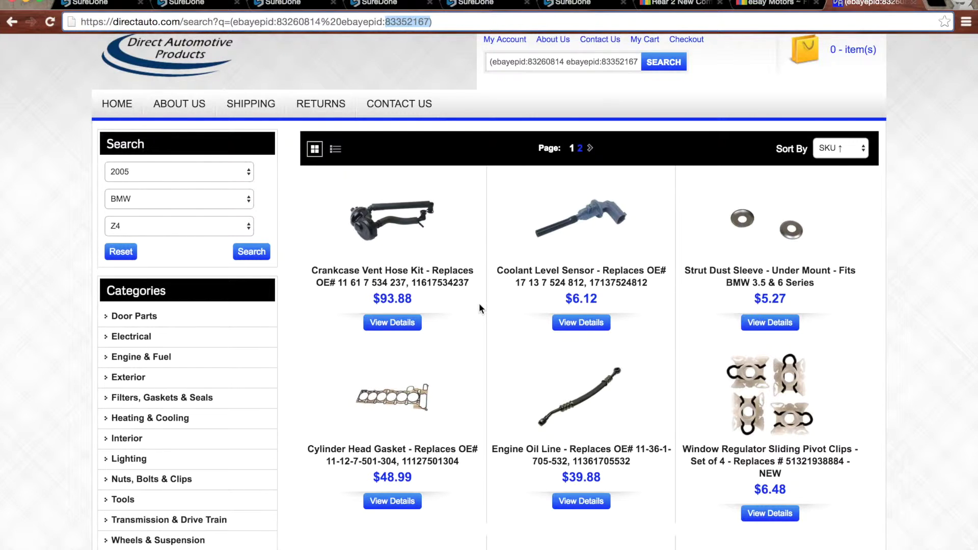
pyautogui.scroll(1, 409, 351)
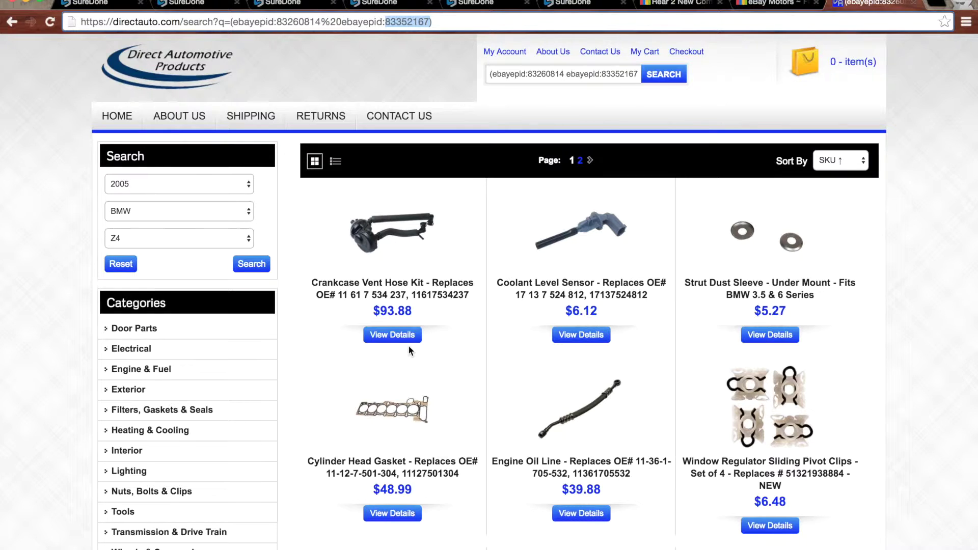
pyautogui.click(149, 66)
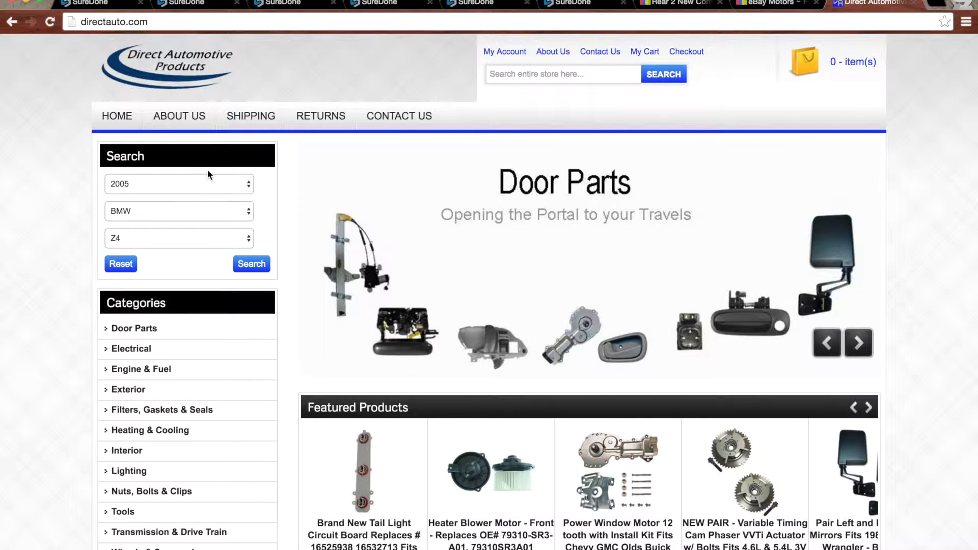
# Check the Year and Make lists still hold 2005 and BMW, leaving the search at 2005 BMW Z4
pyautogui.click(248, 187)
pyautogui.scroll(-5, 227, 228)
pyautogui.scroll(3, 226, 232)
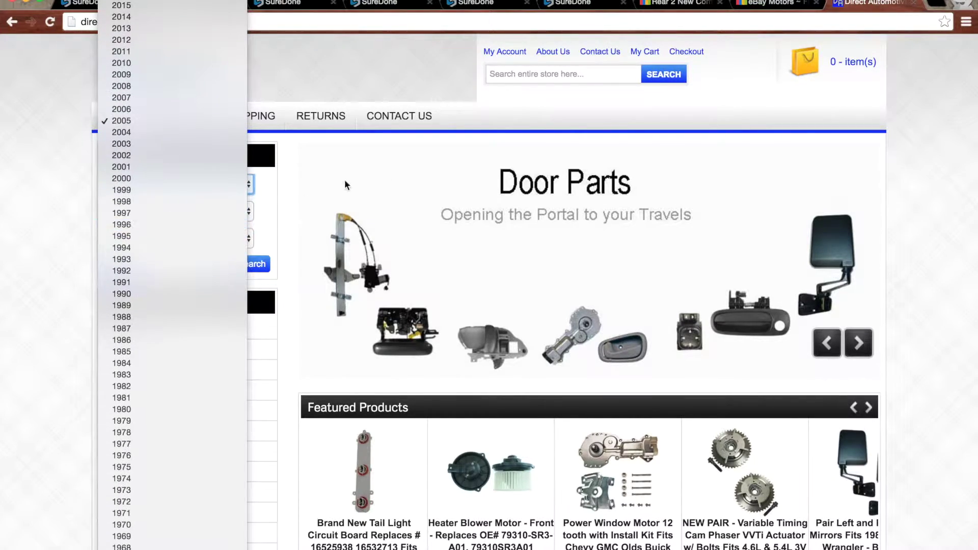
pyautogui.click(418, 173)
pyautogui.click(248, 213)
pyautogui.click(304, 156)
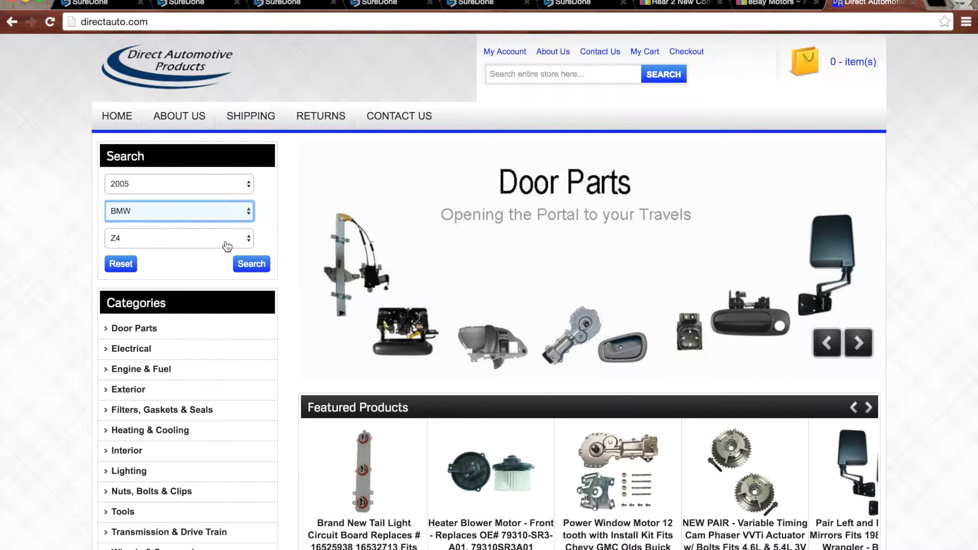
pyautogui.click(268, 187)
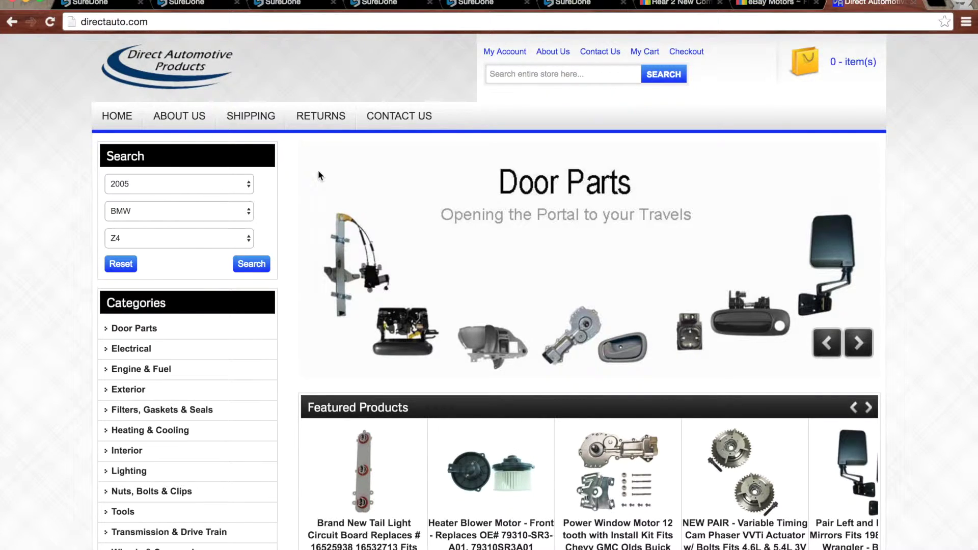
# Return to the SureDone product edit page and review its Fitment EPIDs
pyautogui.click(183, 5)
pyautogui.scroll(5, 431, 263)
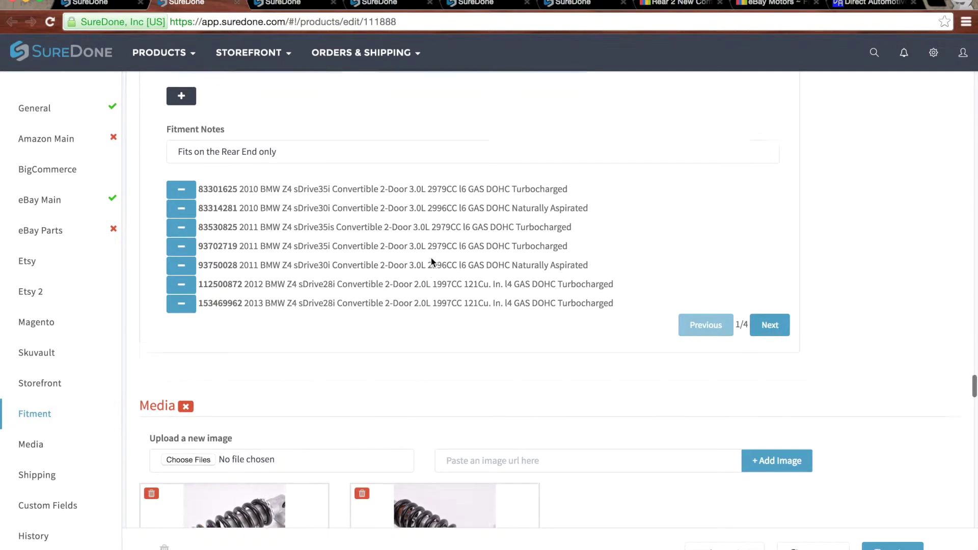
pyautogui.scroll(6, 432, 263)
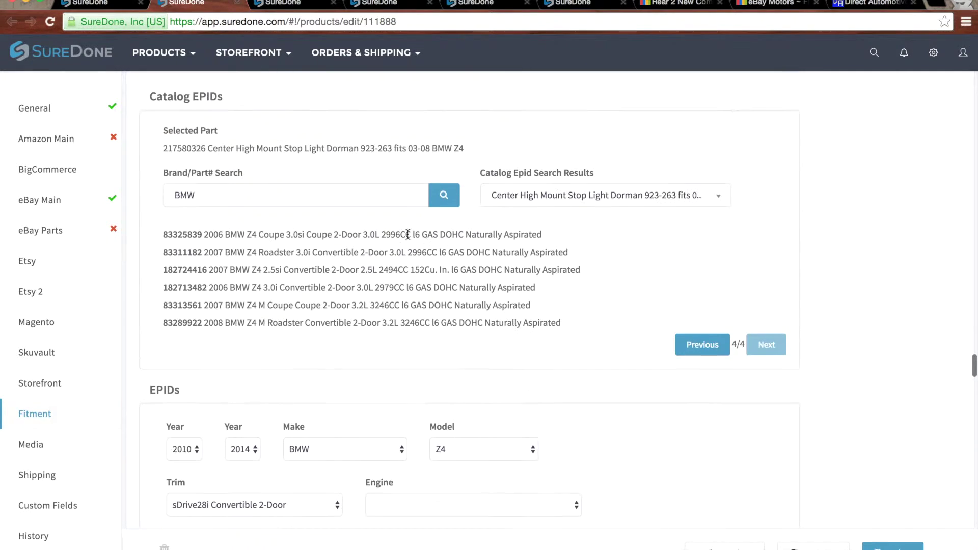
pyautogui.scroll(-2, 381, 381)
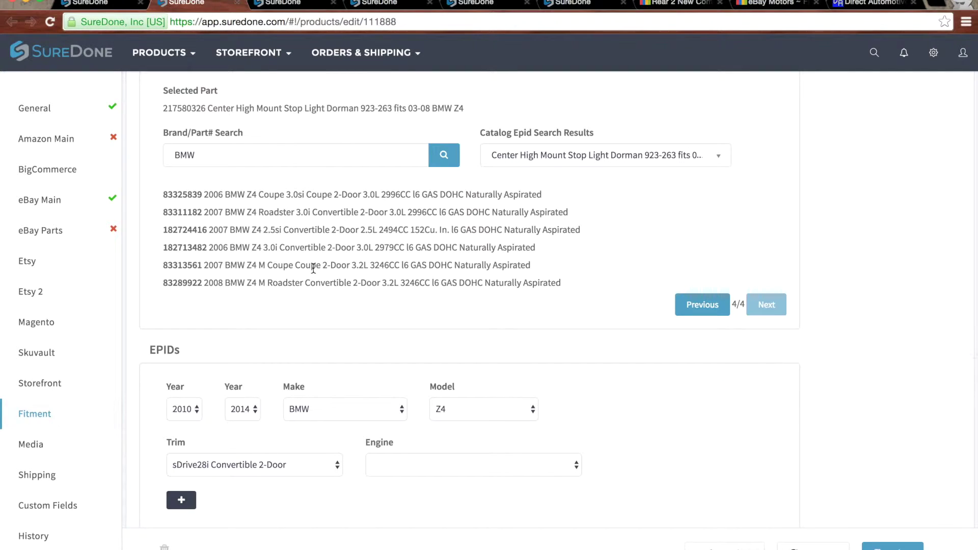
pyautogui.scroll(-4, 475, 242)
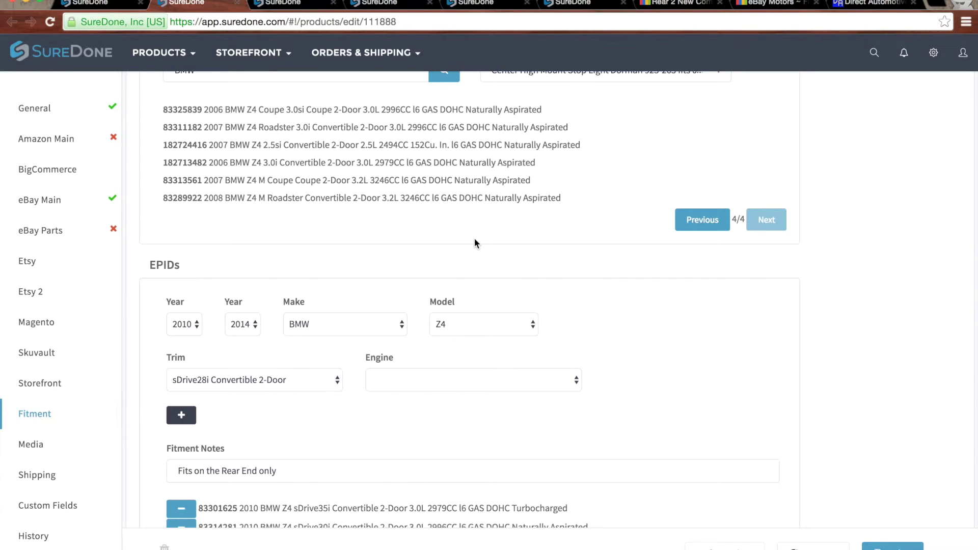
pyautogui.scroll(-6, 474, 243)
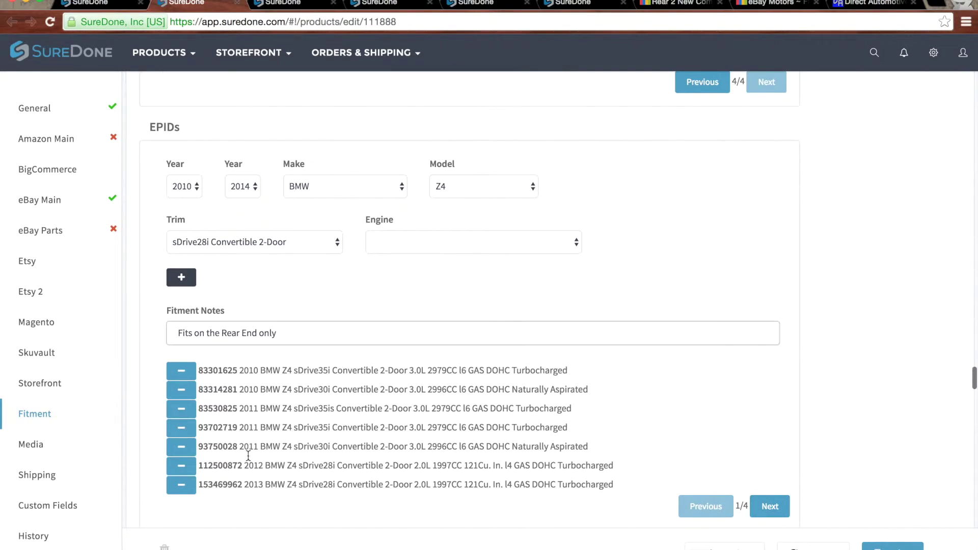
pyautogui.scroll(9, 248, 455)
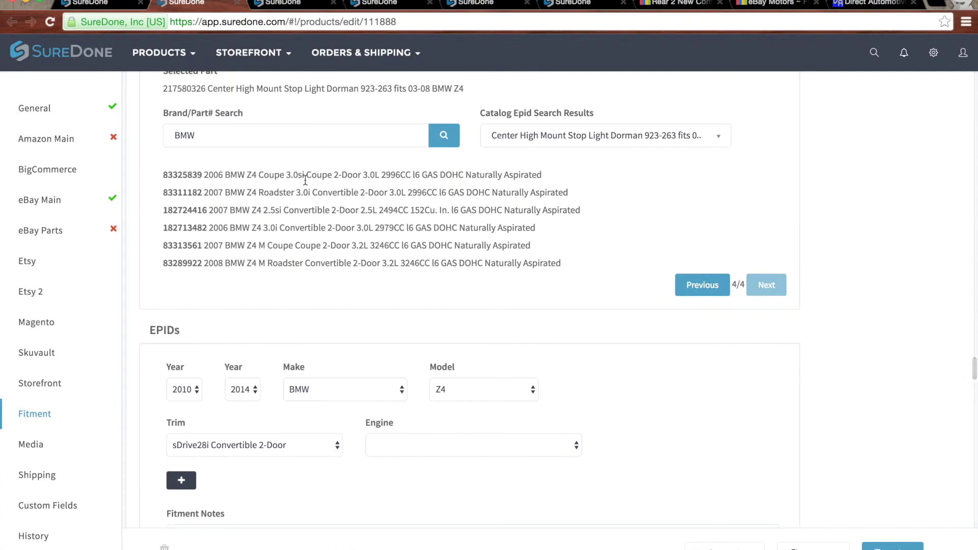
pyautogui.scroll(-5, 55, 507)
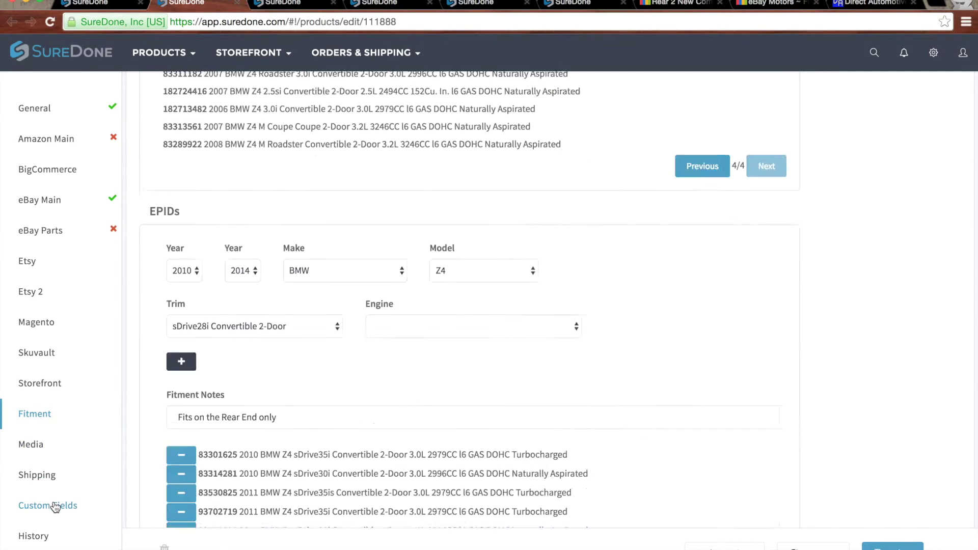
# Show the Custom Fields section and browse the Display Custom Field list without choosing one
pyautogui.click(55, 507)
pyautogui.click(292, 142)
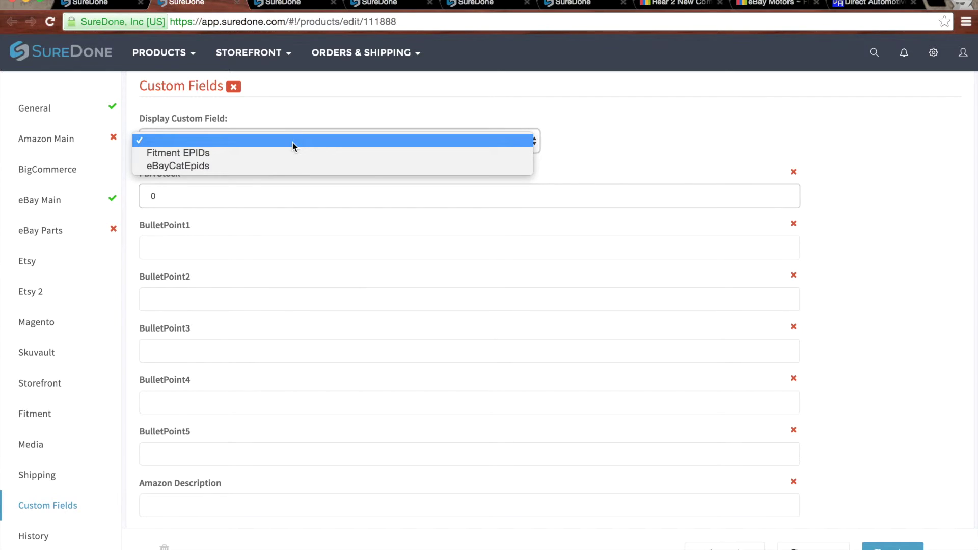
pyautogui.click(323, 118)
pyautogui.click(362, 144)
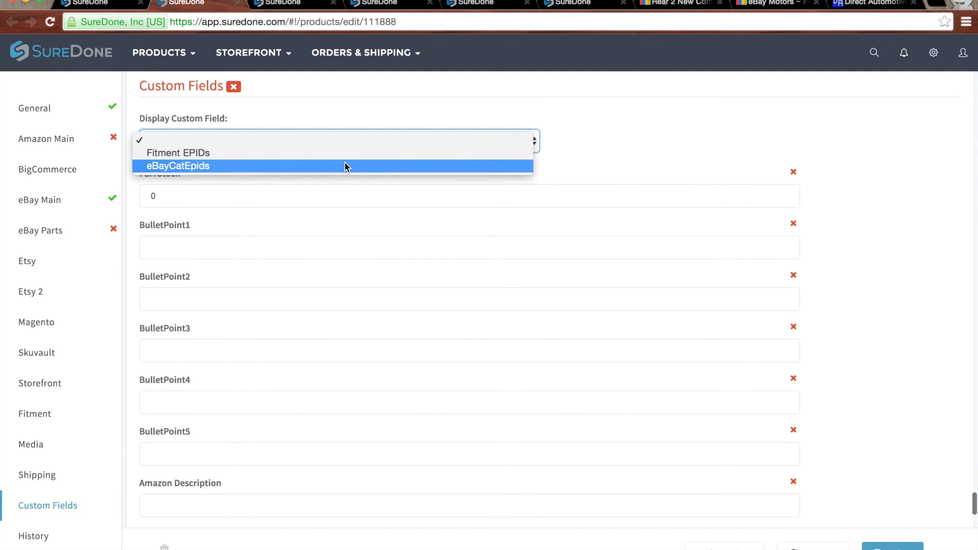
pyautogui.click(390, 98)
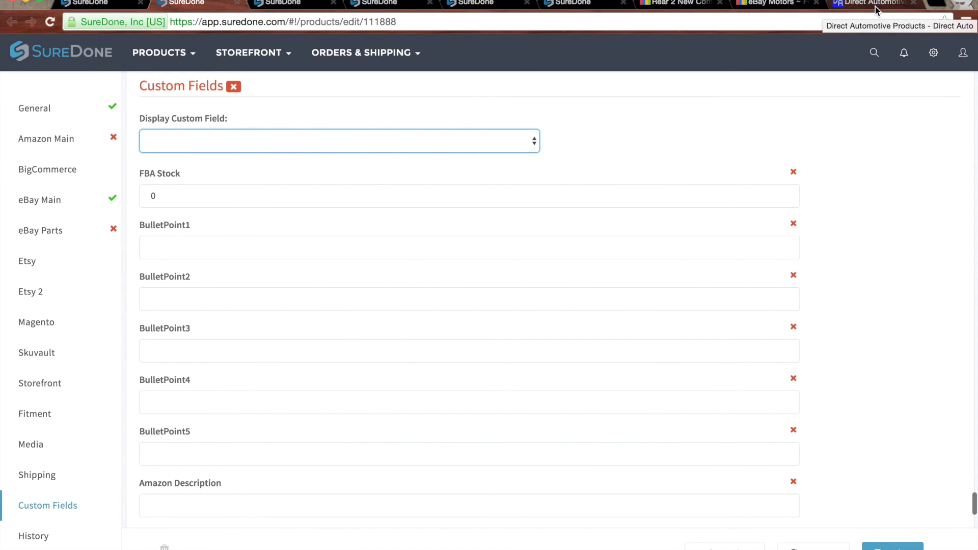